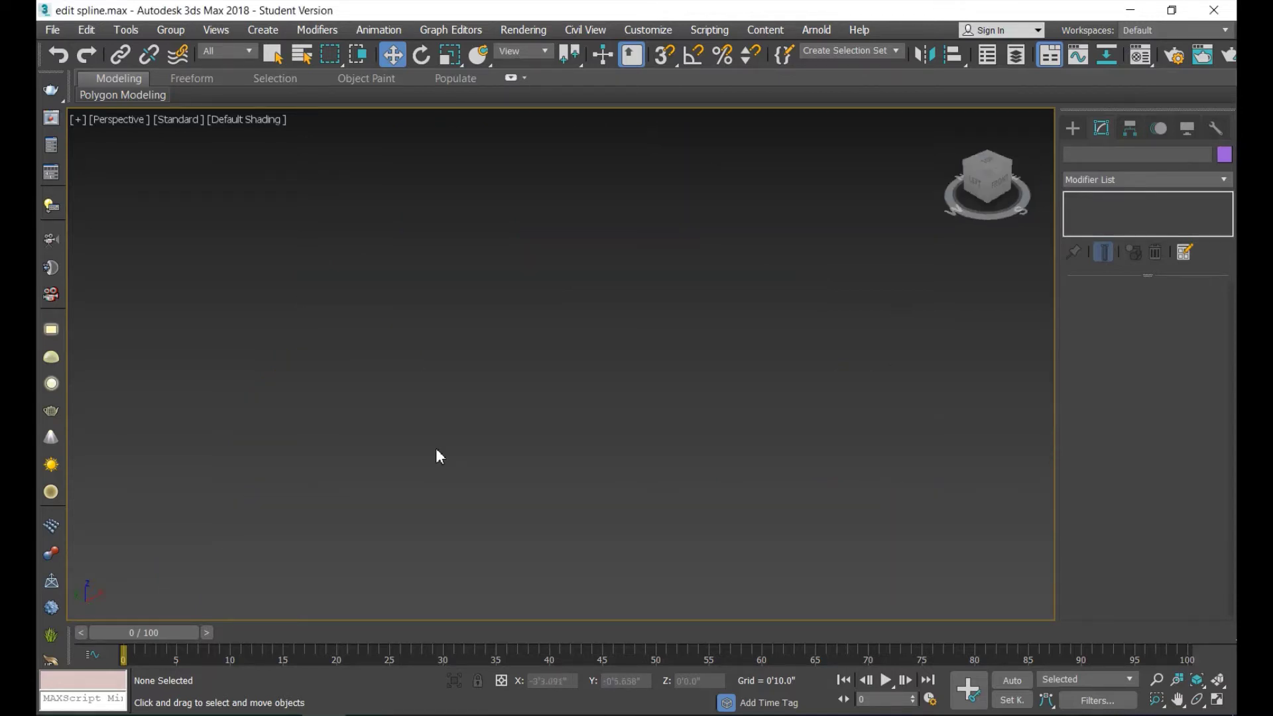
Step: Activate the Line tool under Create > Shapes > Splines
left_click(1076, 130)
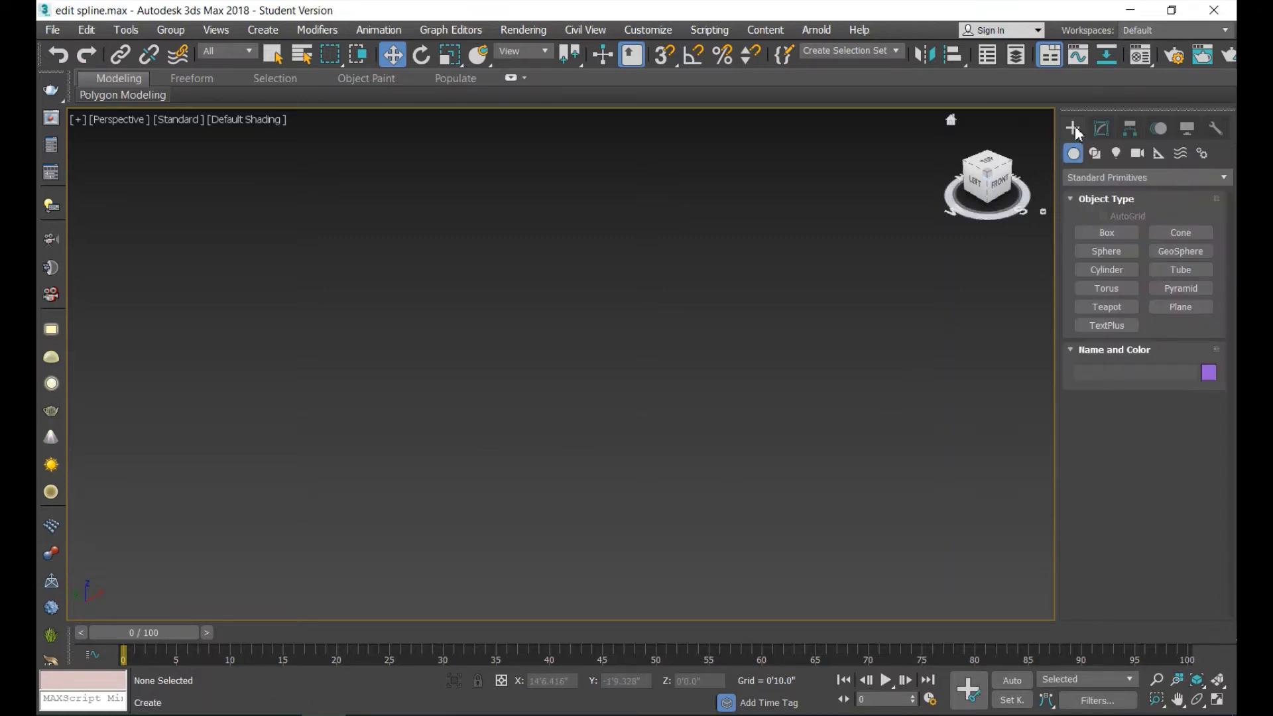
left_click(1096, 154)
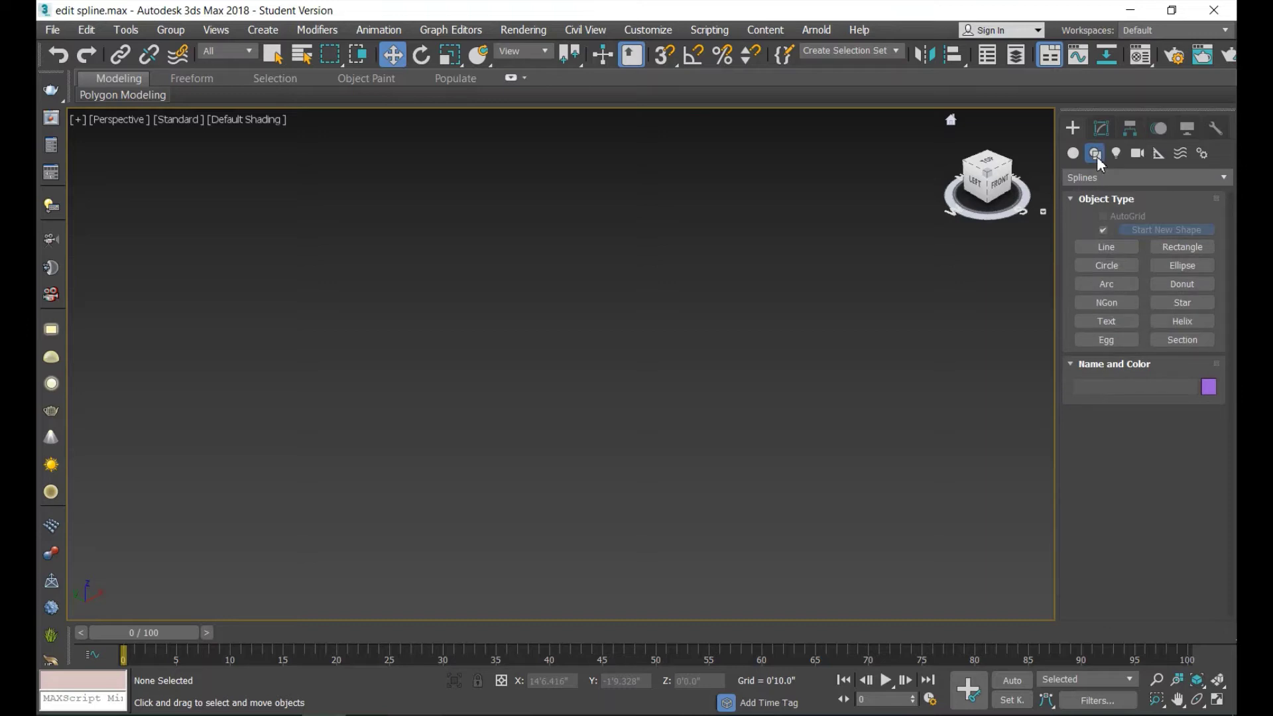
left_click(1125, 250)
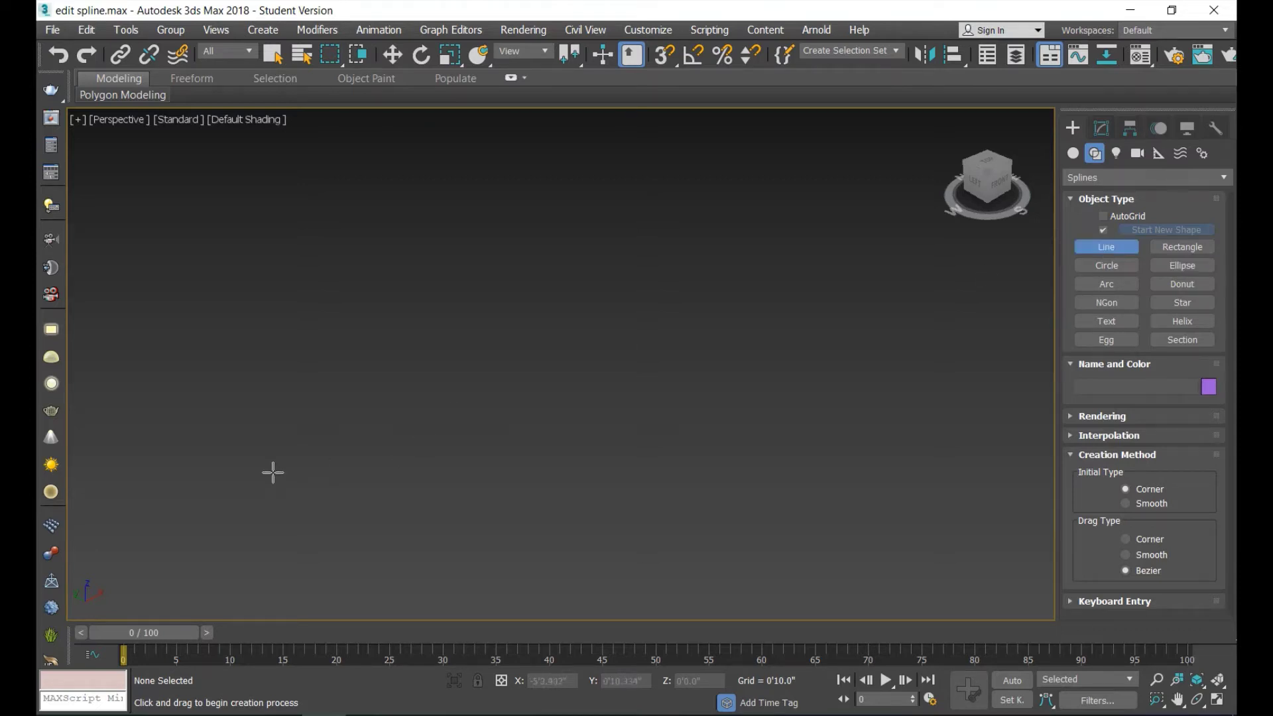
Step: Start the Line at the lower left with corner and curved vertices toward the upper right
left_click(219, 479)
left_click(256, 354)
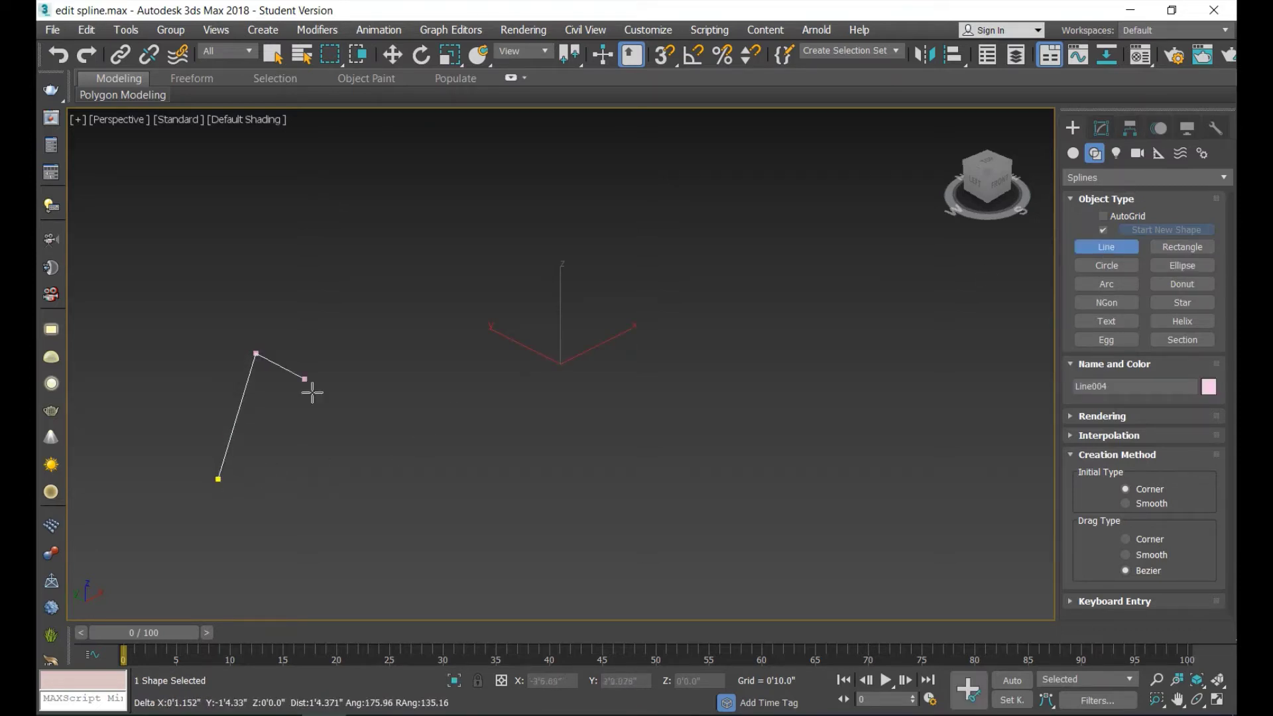
left_click_drag(303, 442, 364, 431)
left_click(366, 408)
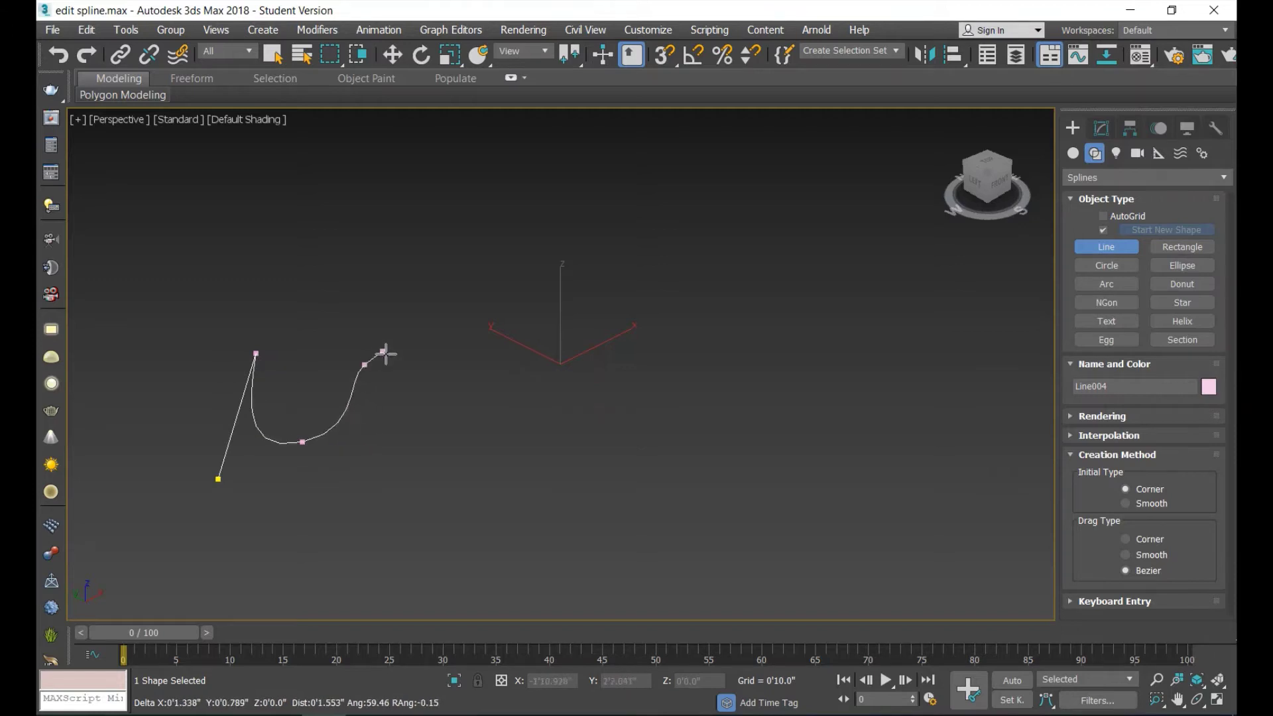
left_click_drag(365, 365, 441, 435)
left_click(496, 331)
left_click_drag(534, 303, 595, 413)
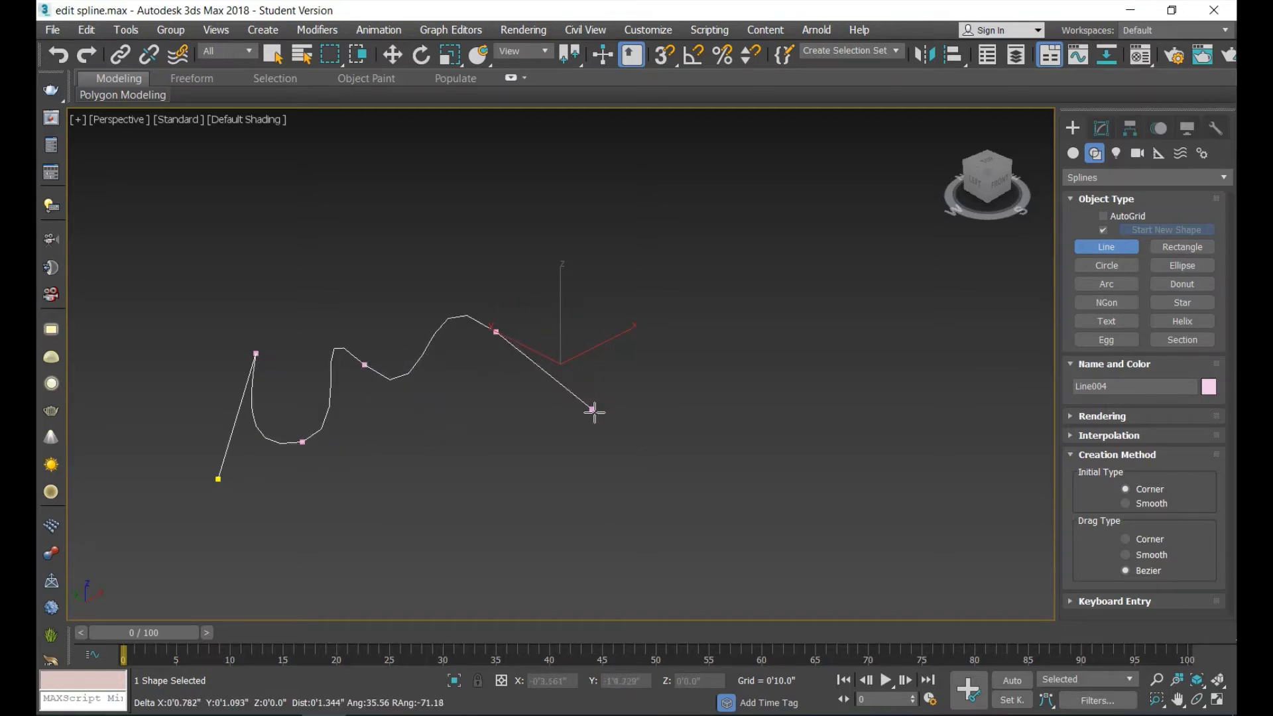
left_click_drag(669, 309, 765, 319)
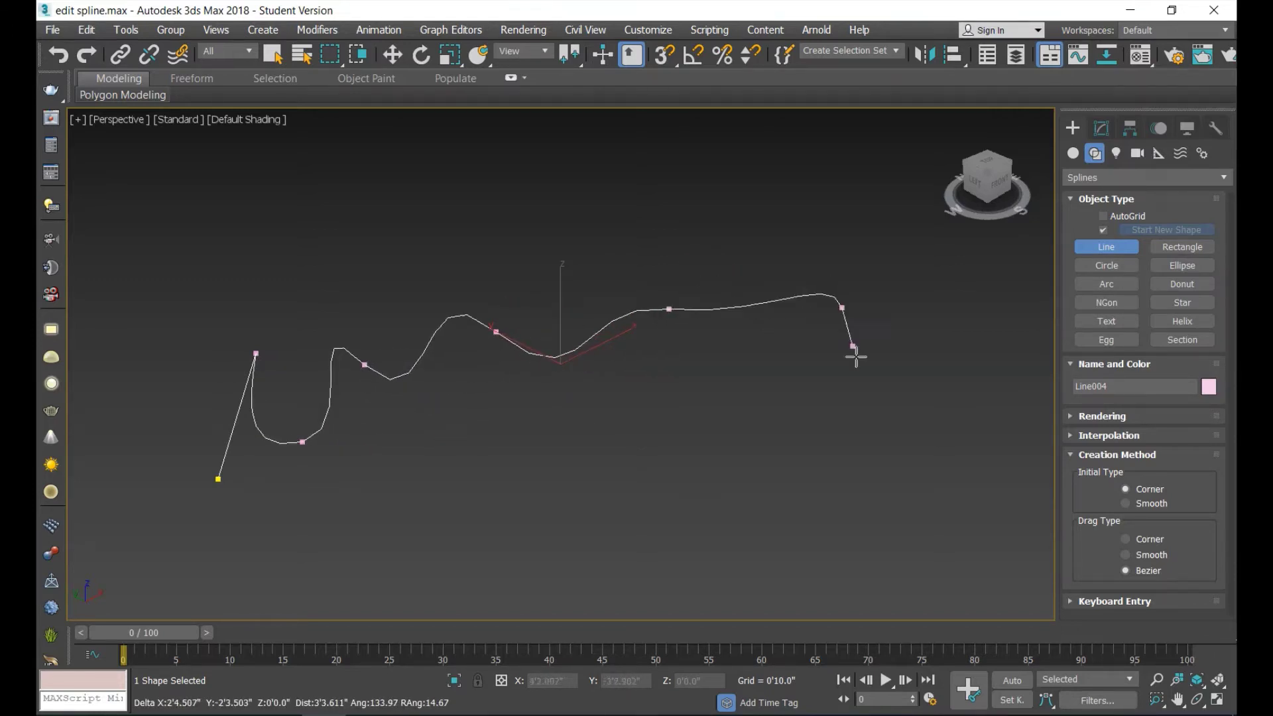
left_click_drag(842, 307, 826, 398)
Step: Turn the line down and back left, then curve it along the bottom
left_click(667, 415)
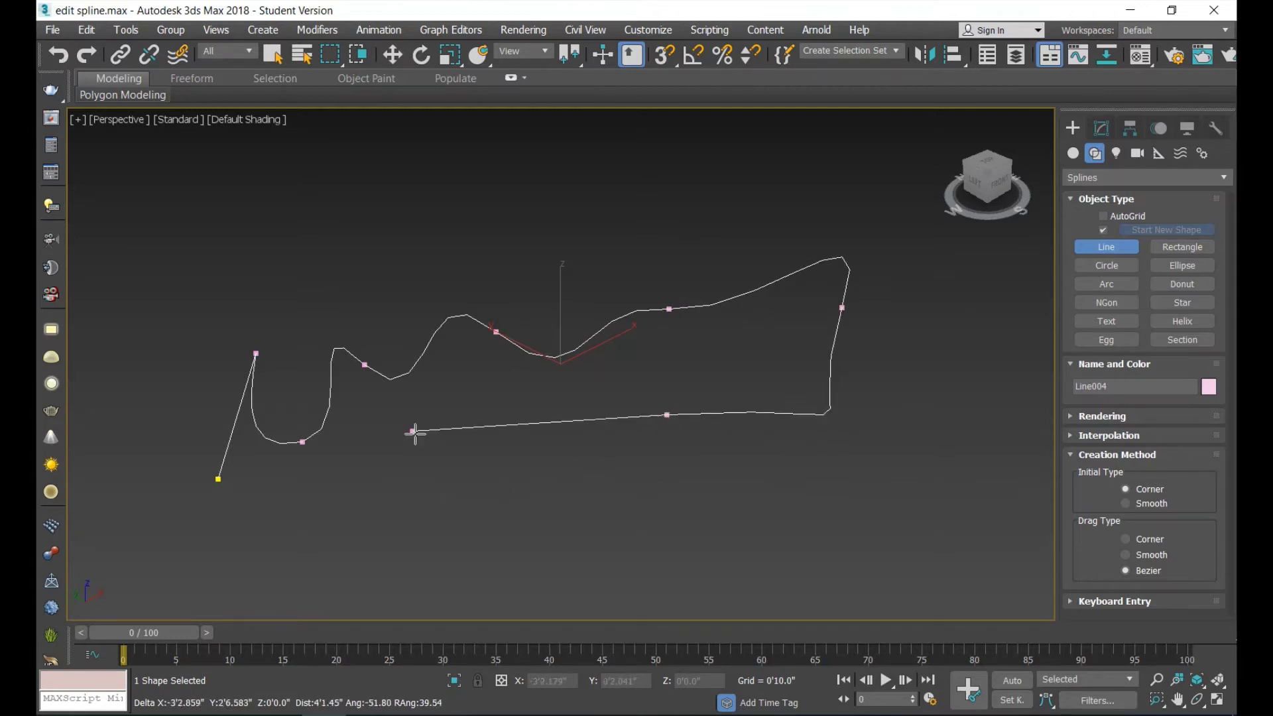
left_click_drag(371, 448, 381, 524)
left_click_drag(531, 491, 611, 463)
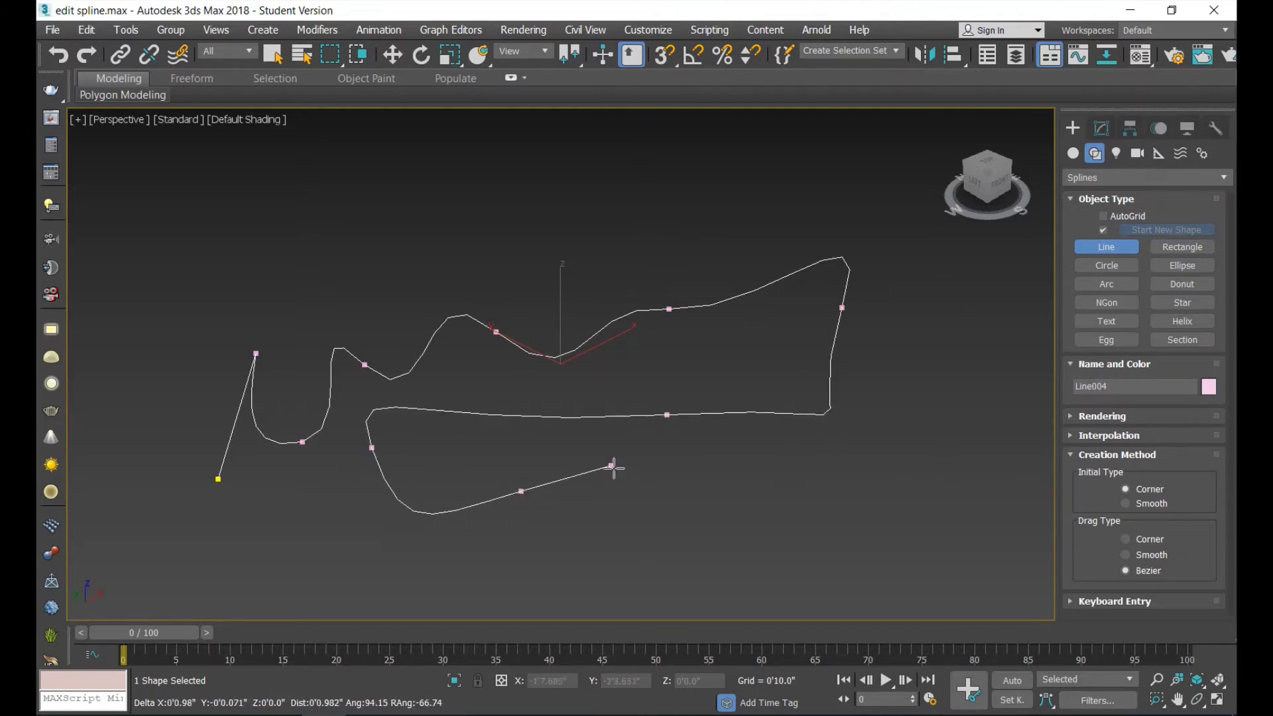
left_click_drag(766, 454, 777, 527)
left_click_drag(599, 560, 572, 543)
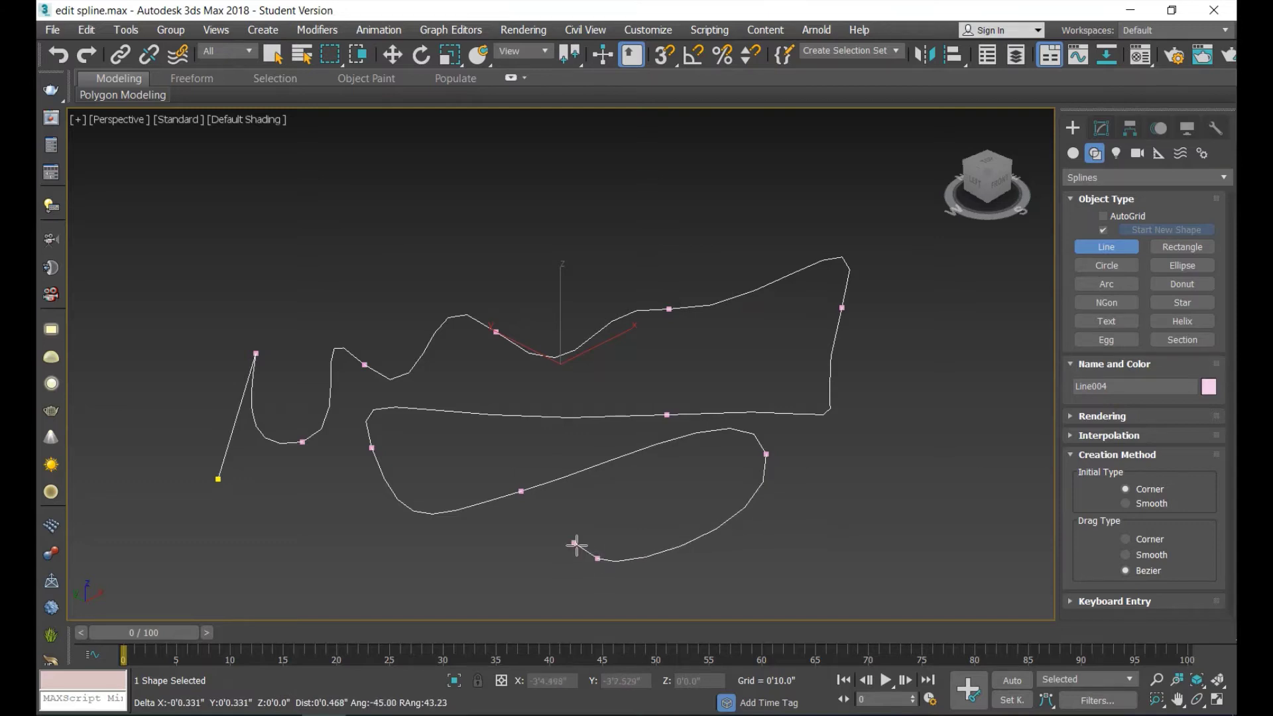
left_click_drag(492, 567, 478, 580)
mouse_move(359, 583)
left_mouse_down()
mouse_move(336, 520)
mouse_move(272, 577)
left_mouse_up()
Step: Curve the line round the lower left, up the left side and across the top
left_click_drag(205, 550, 181, 541)
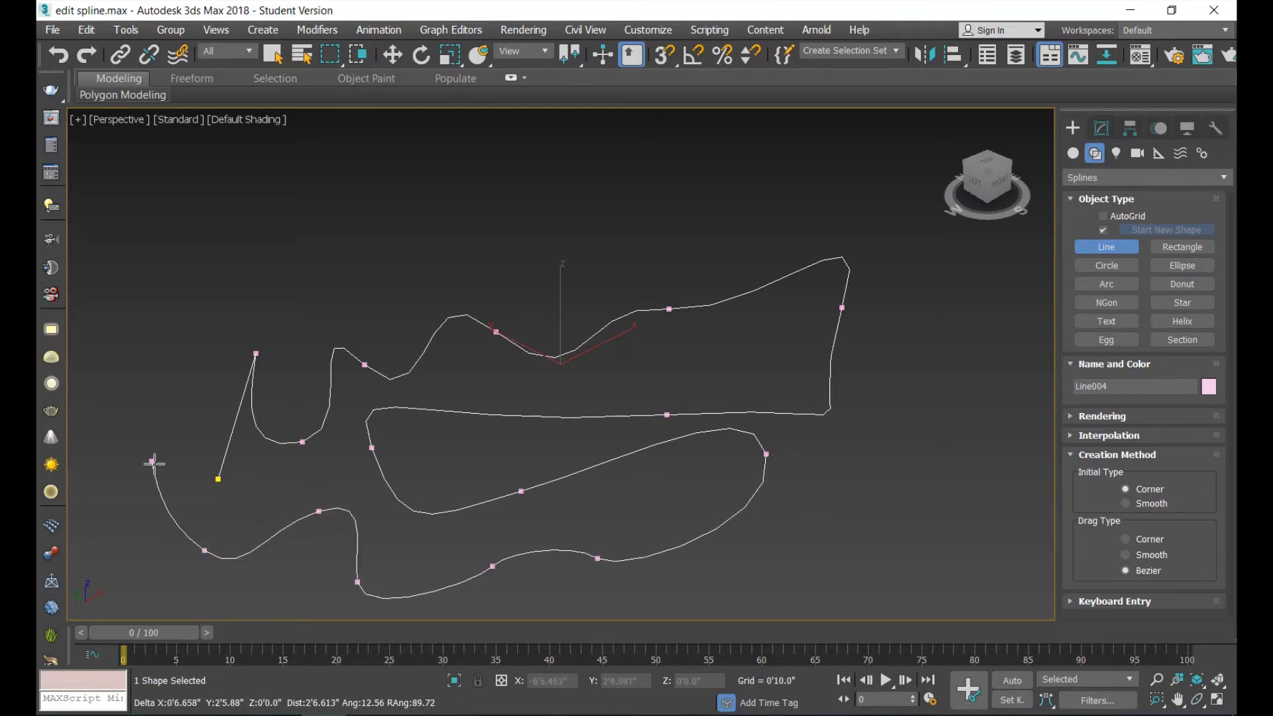
left_click_drag(152, 461, 161, 420)
left_click_drag(191, 345, 237, 312)
left_click_drag(301, 273, 324, 271)
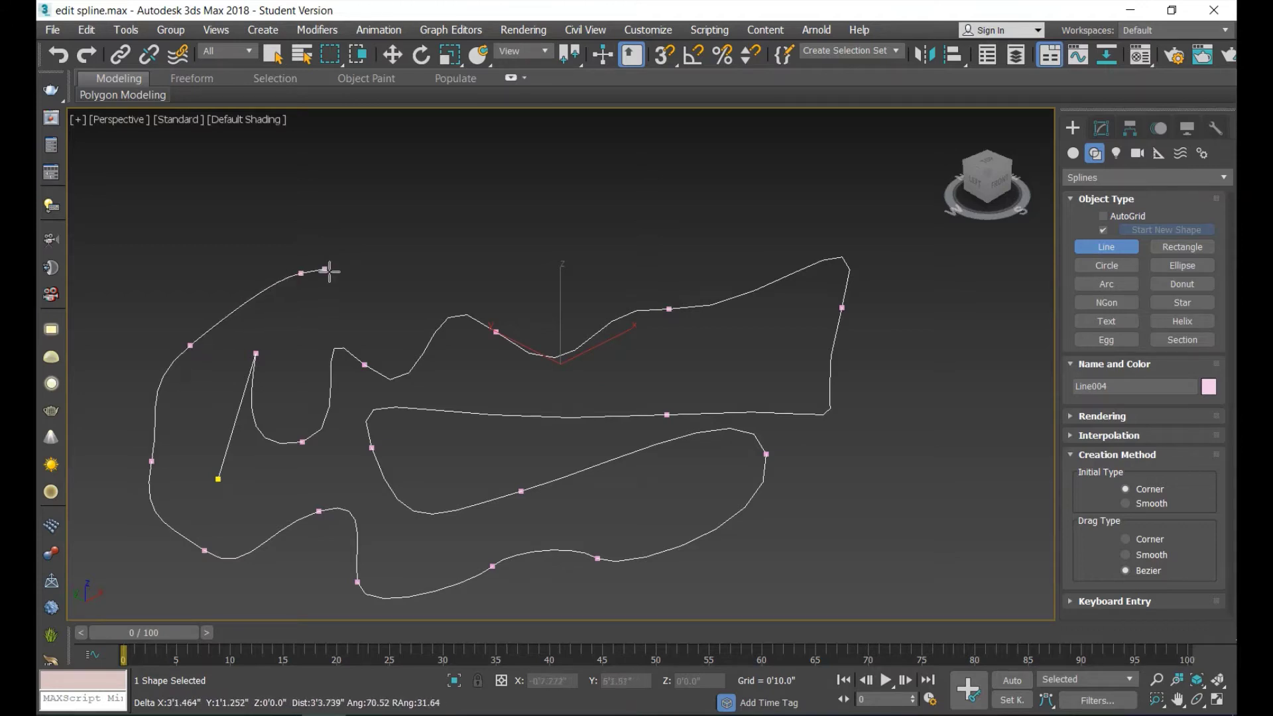
left_click_drag(474, 228, 524, 226)
left_click_drag(687, 203, 736, 205)
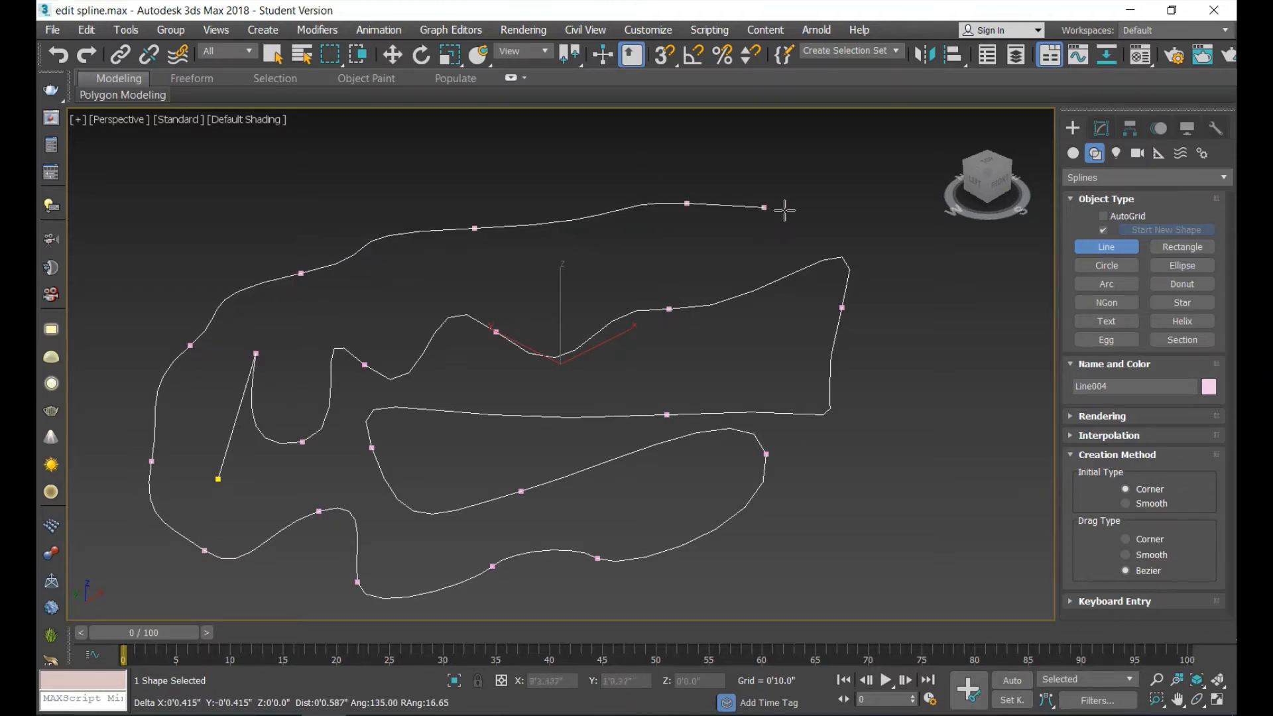
Step: Replace the top-right vertex, wrap the line down the right side and end it near the bottom
left_click_drag(856, 207, 713, 118)
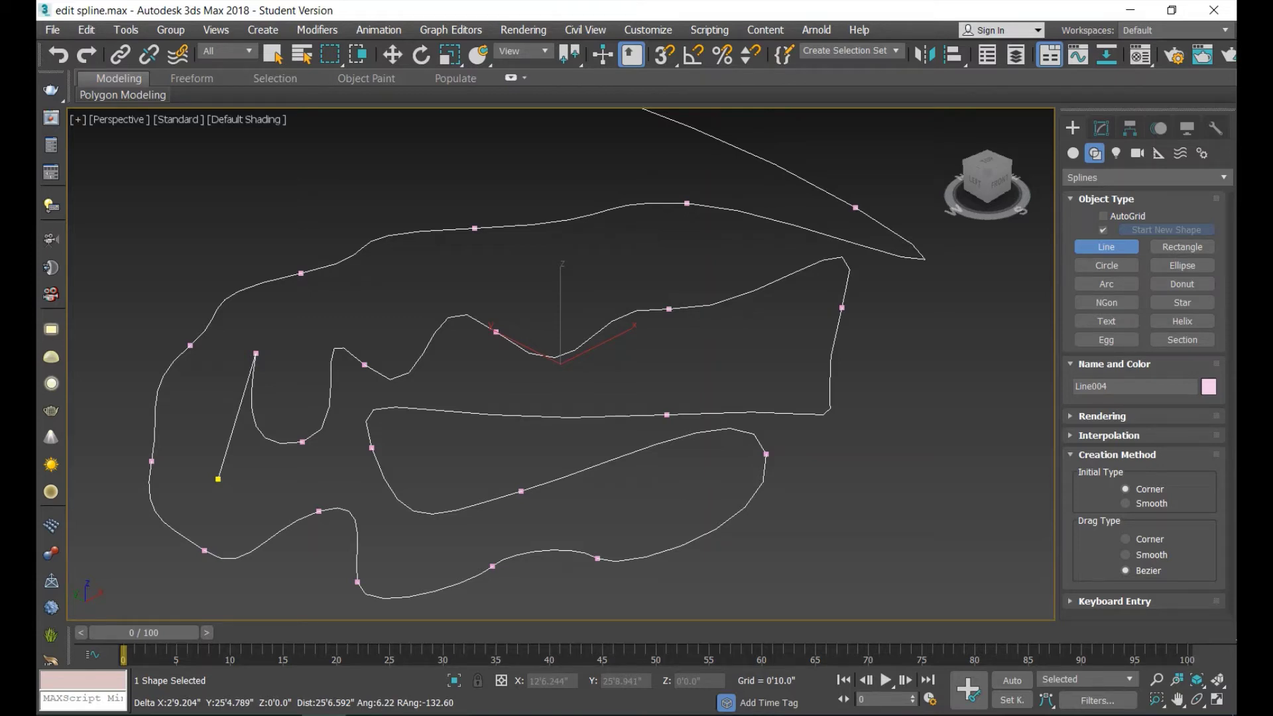
key("BackSpace")
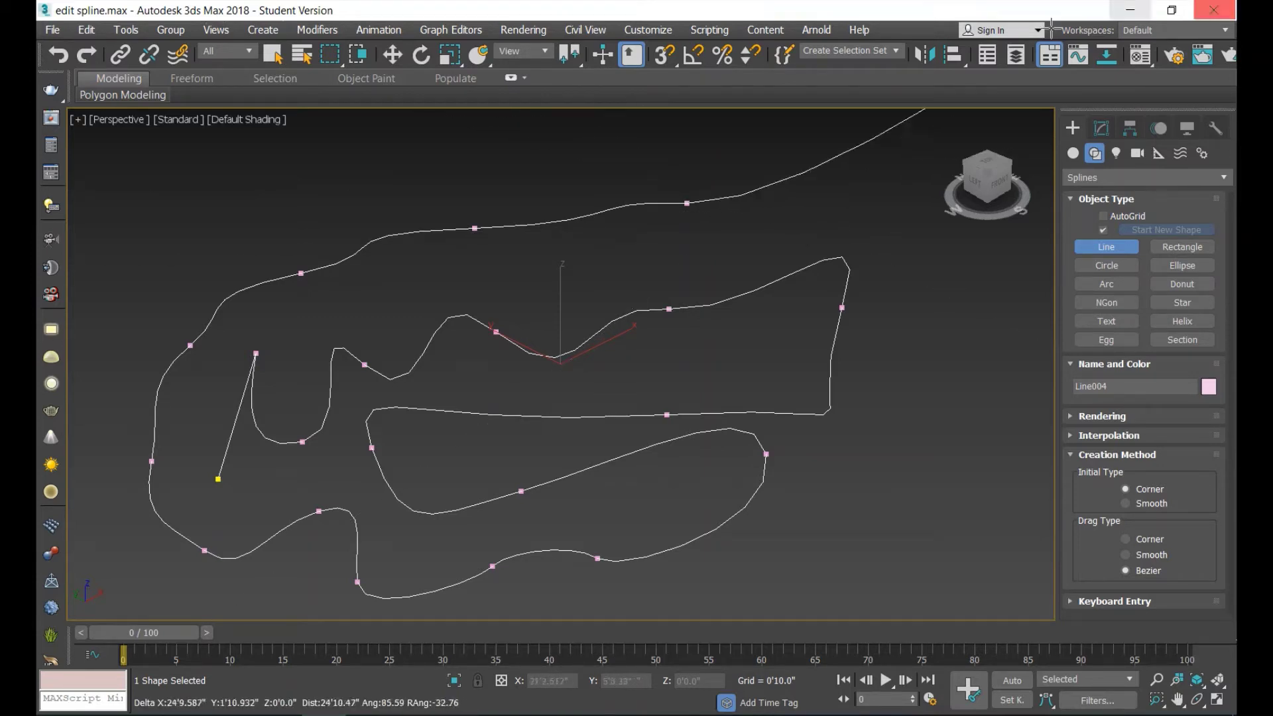
left_click(904, 236)
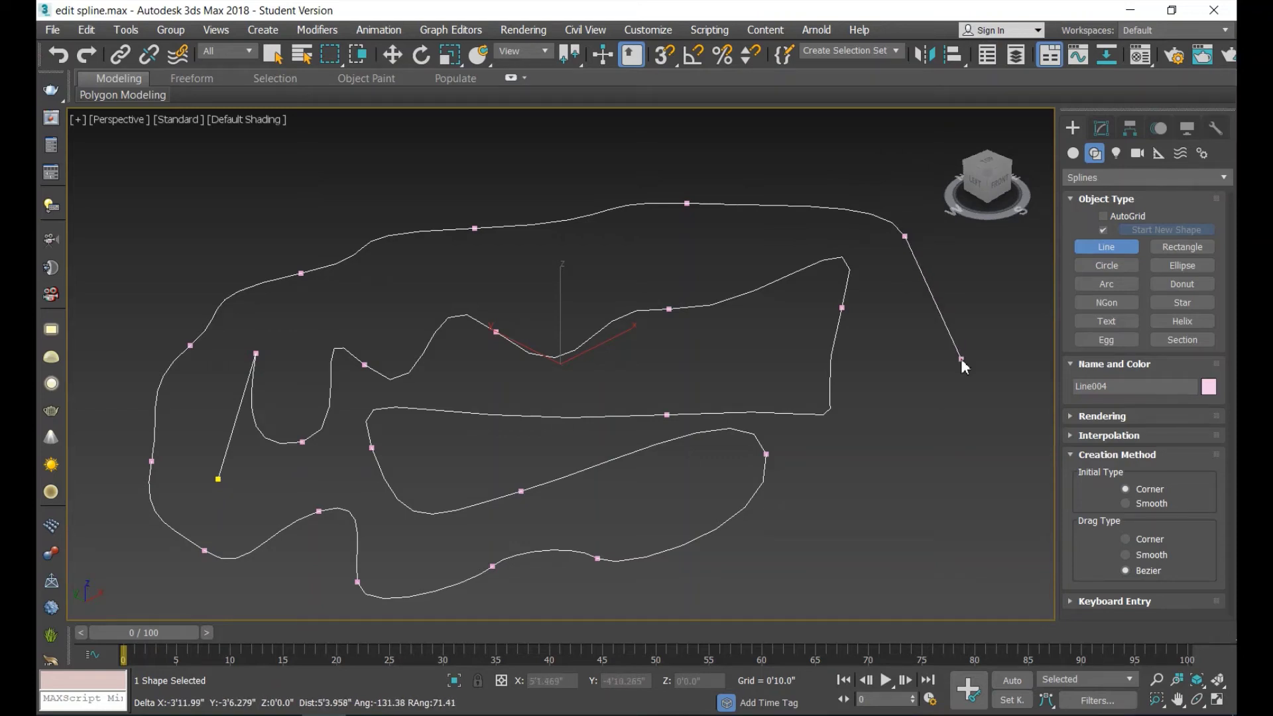
left_click_drag(961, 360, 925, 450)
left_click_drag(893, 543, 838, 583)
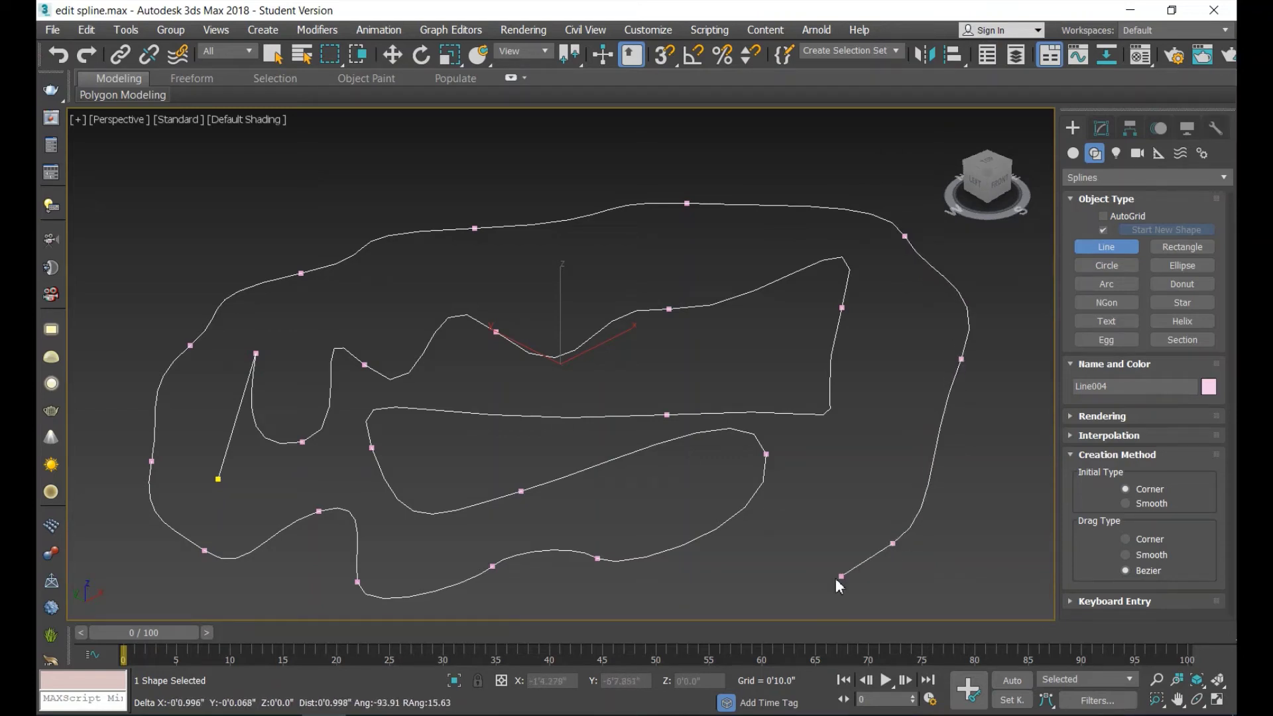
left_click(739, 600)
left_click_drag(680, 595, 699, 600)
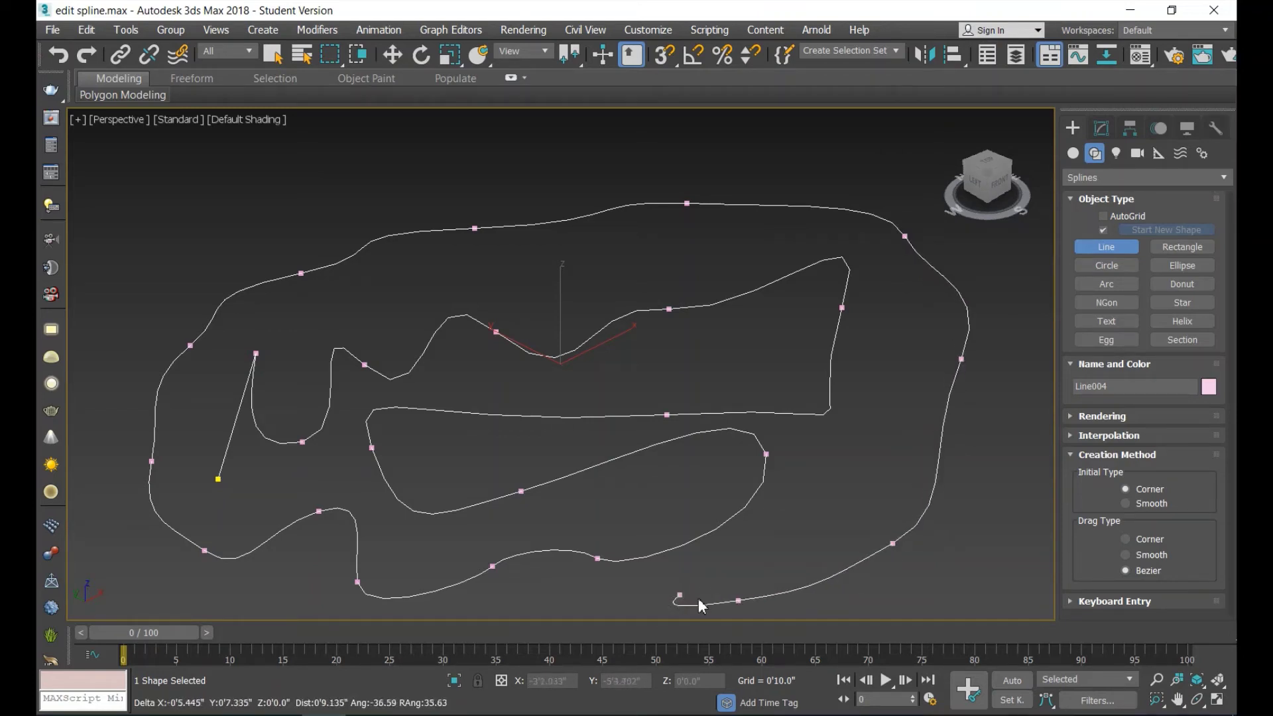
right_click(805, 516)
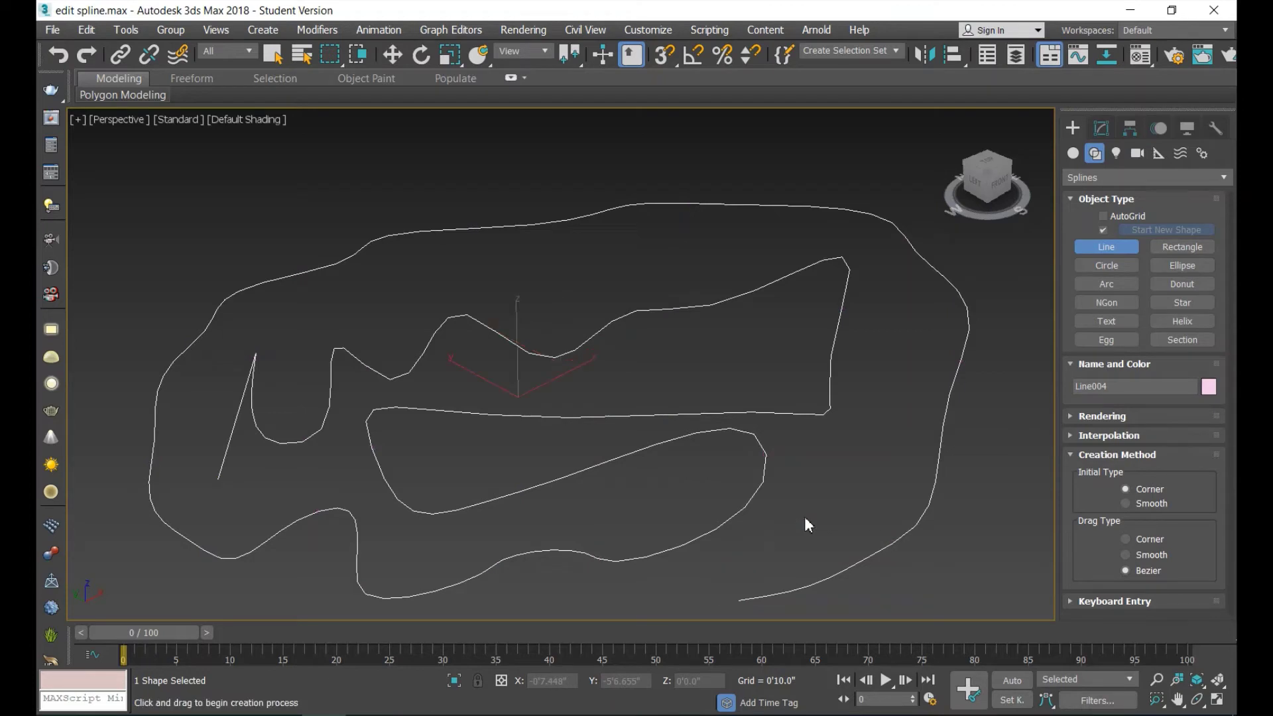
Step: Put Line004 at Vertex sub-object level in the Modify panel
left_click(1107, 135)
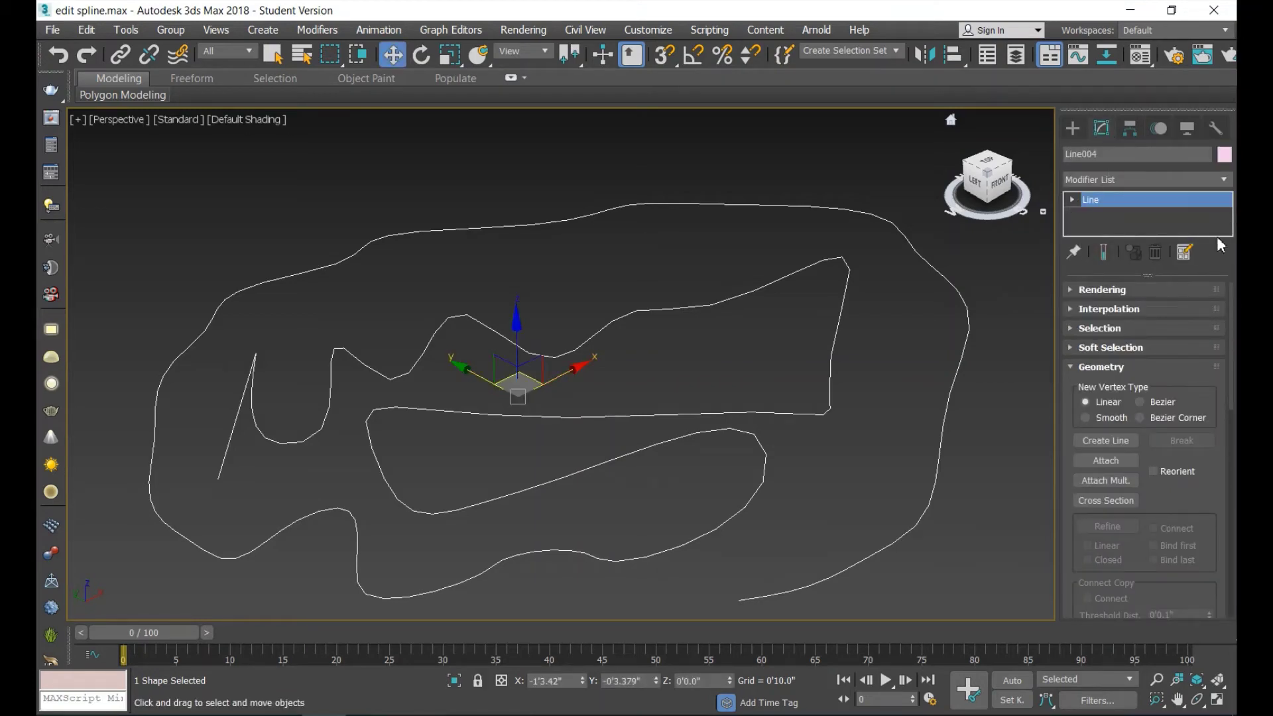
left_click(1070, 198)
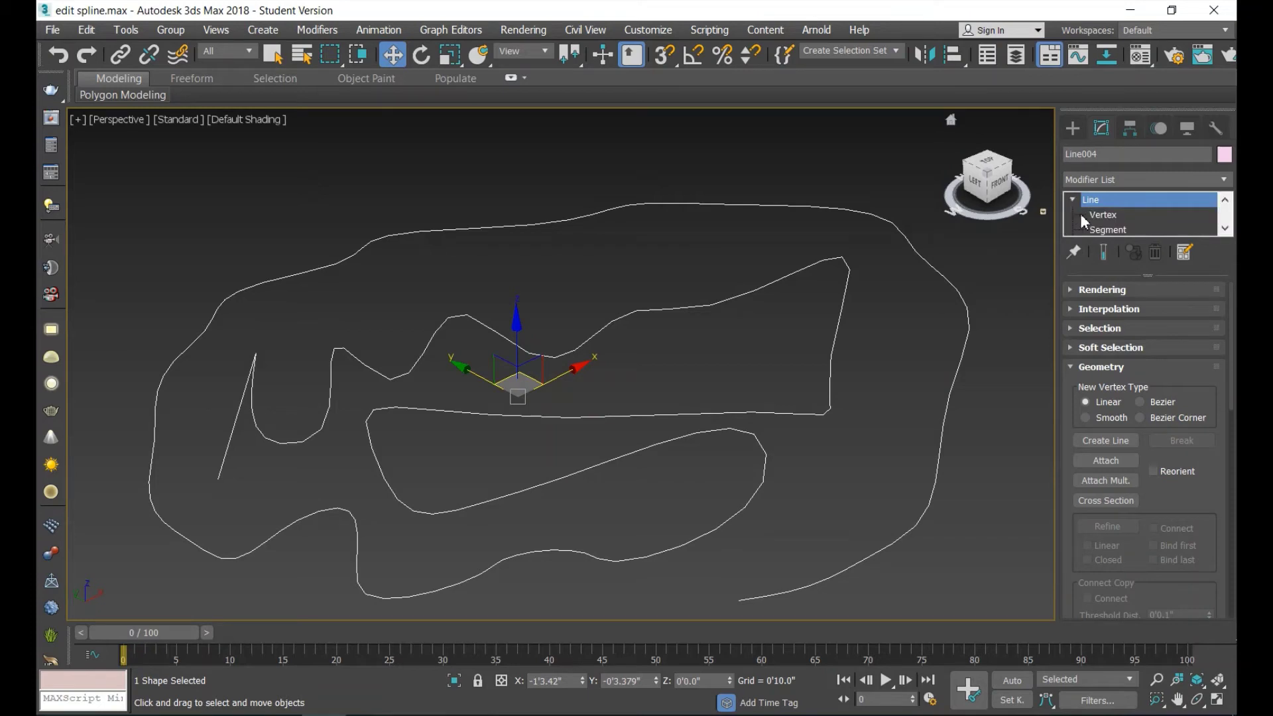
left_click(1107, 217)
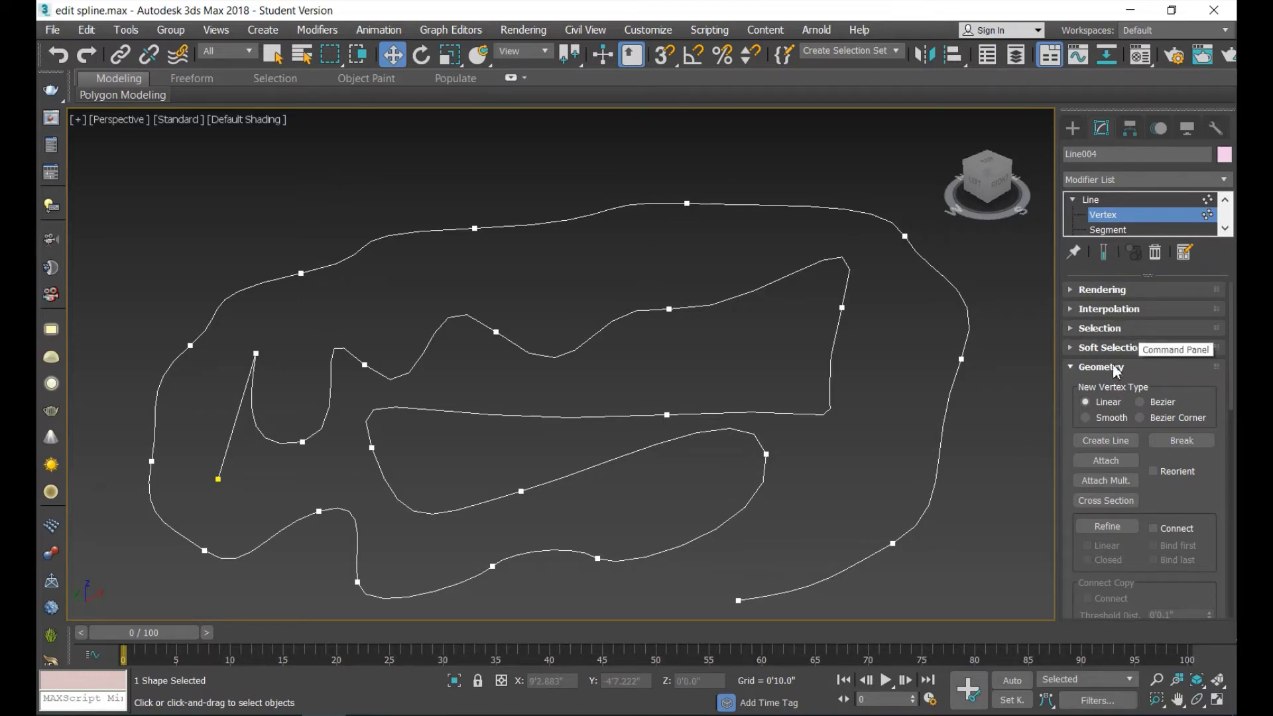
Step: Enable Use Soft Selection, select the central vertex and widen Falloff to 1'6.7"
left_click(1073, 369)
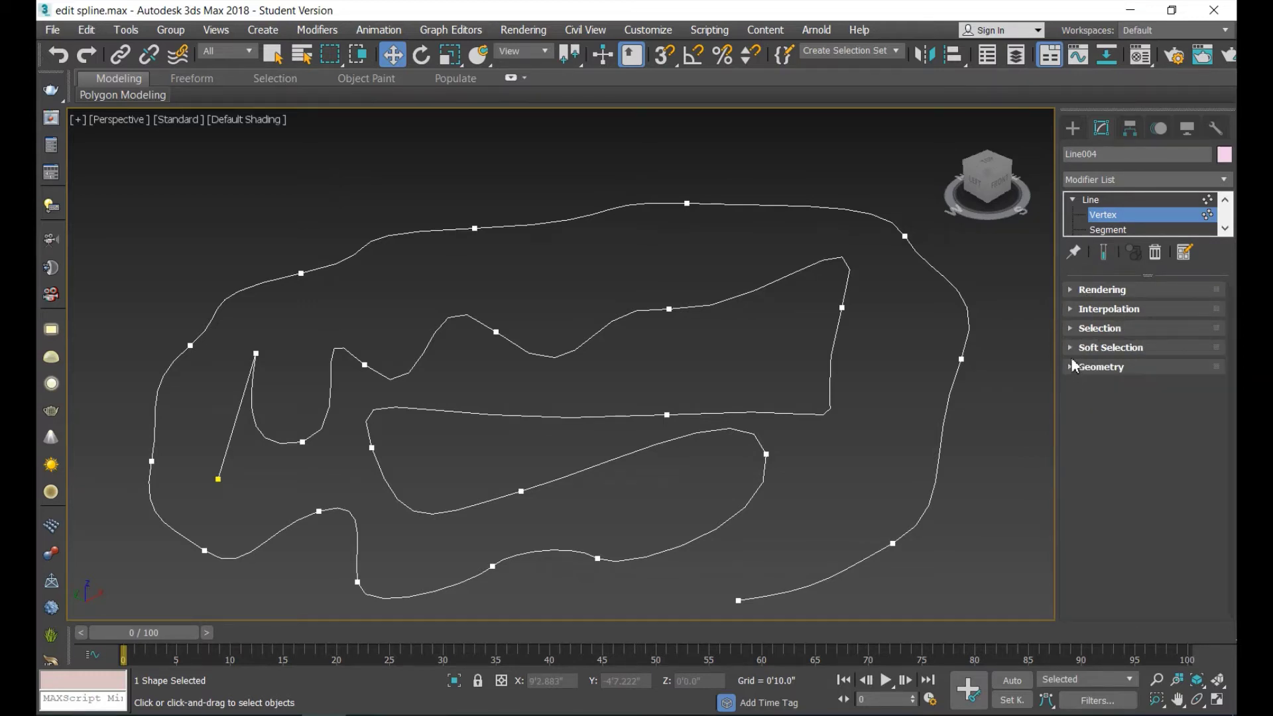
left_click(1071, 352)
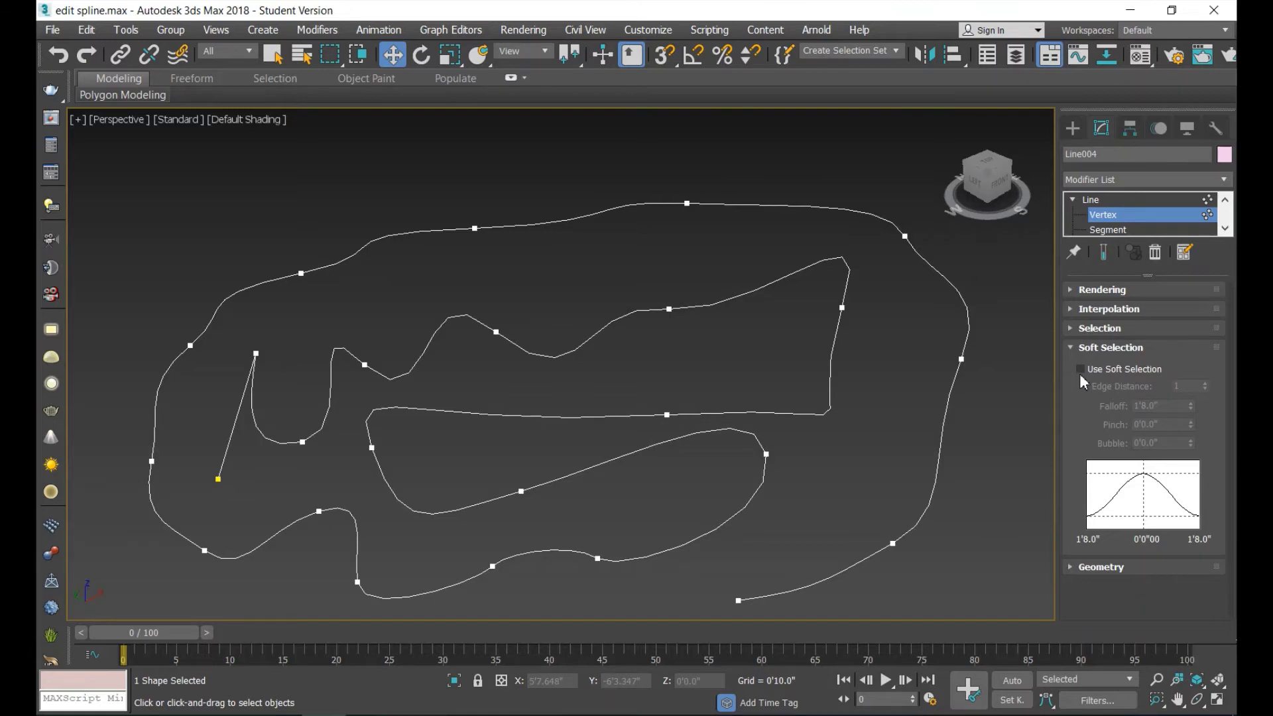
left_click(1079, 369)
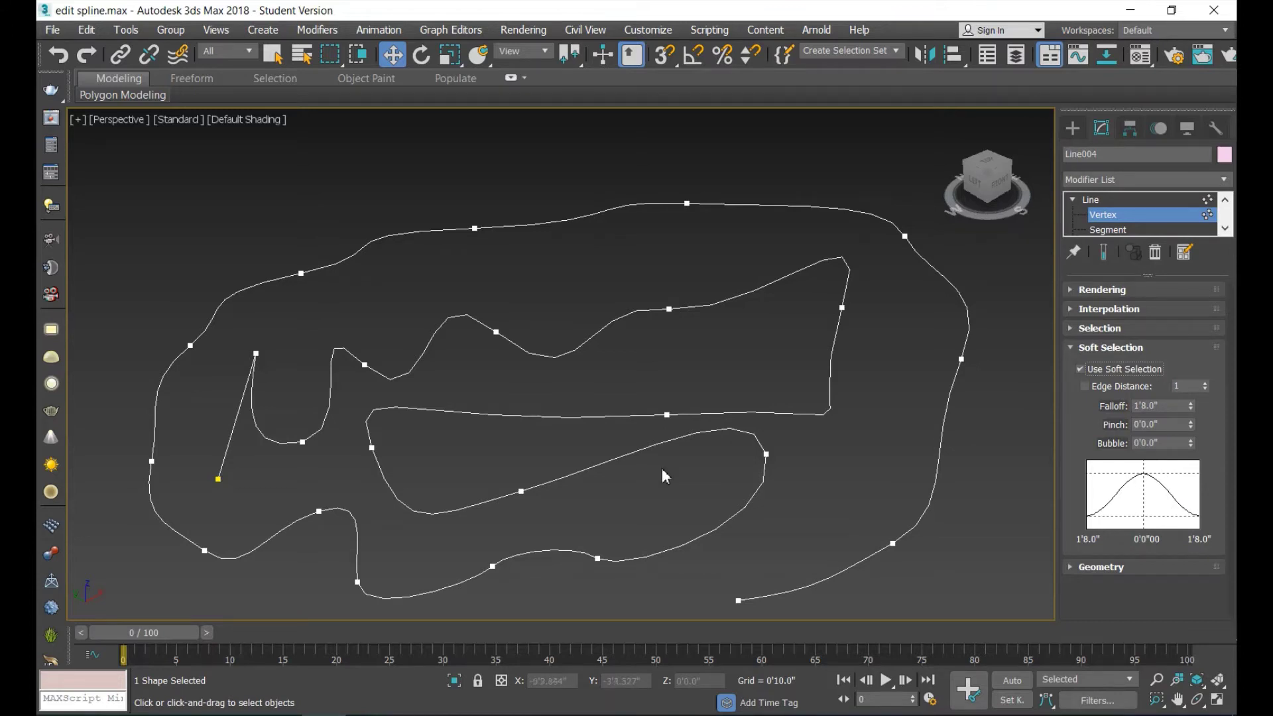
left_click(667, 417)
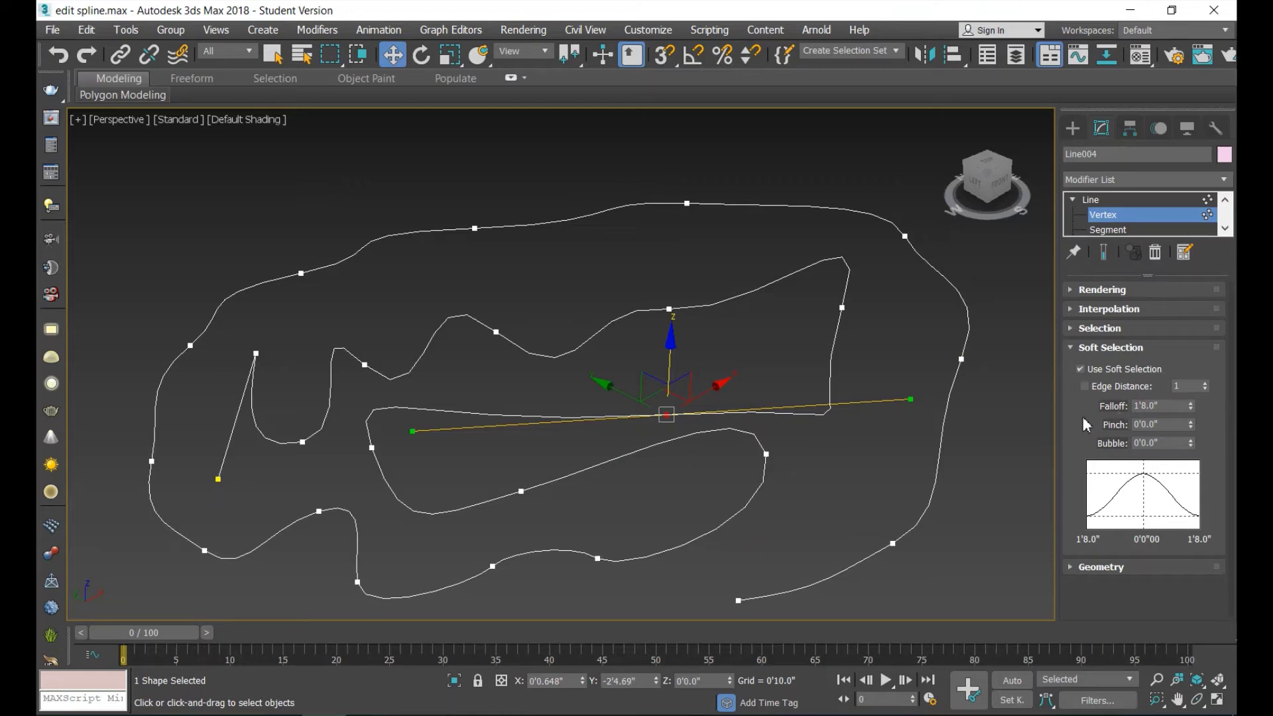
mouse_move(1191, 406)
left_mouse_down()
mouse_move(1192, 299)
mouse_move(1190, 407)
left_mouse_up()
Step: Raise the Soft Selection Falloff to 8'7.7" and Pinch to 0'1.3"
left_click(1191, 403)
left_click_drag(1191, 404, 1189, 383)
left_click_drag(1192, 406, 1192, 346)
left_click_drag(1194, 344, 1190, 211)
left_click_drag(1191, 407, 1176, 36)
left_click_drag(1194, 428, 1195, 419)
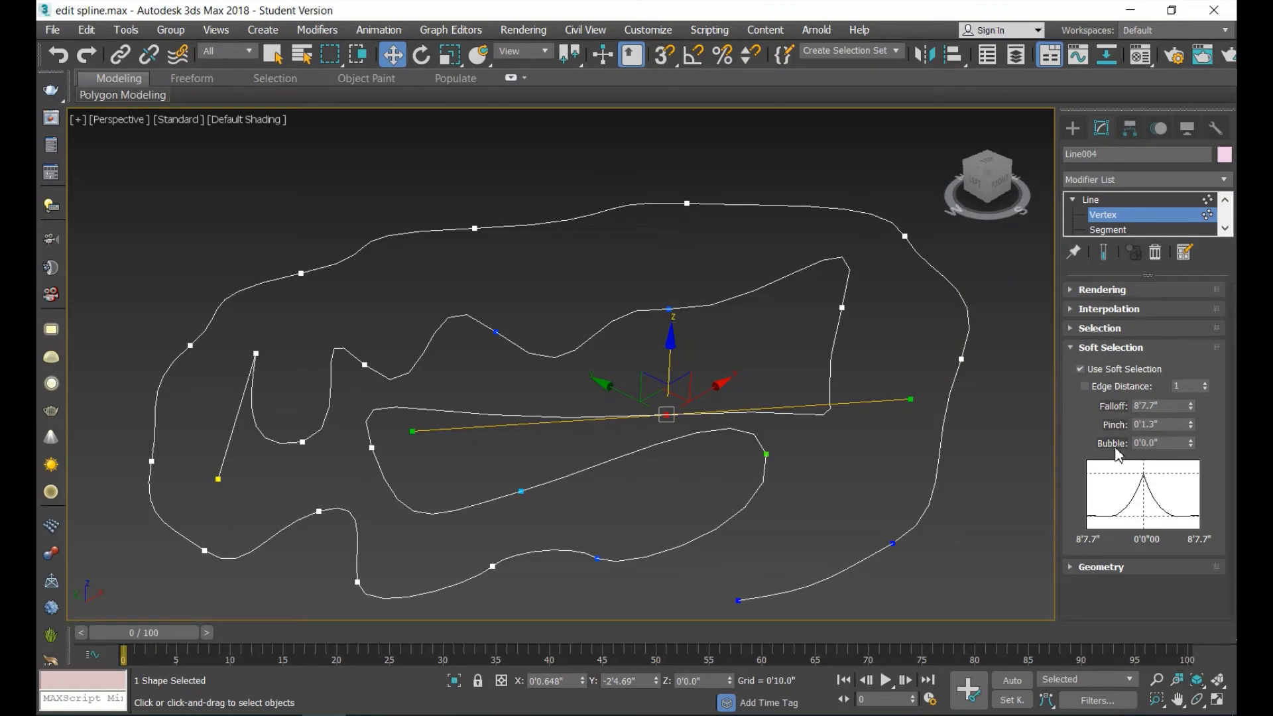
Step: Set Bubble to 0'1.1" and lift the central vertex and its neighbours along Z
left_click(1192, 442)
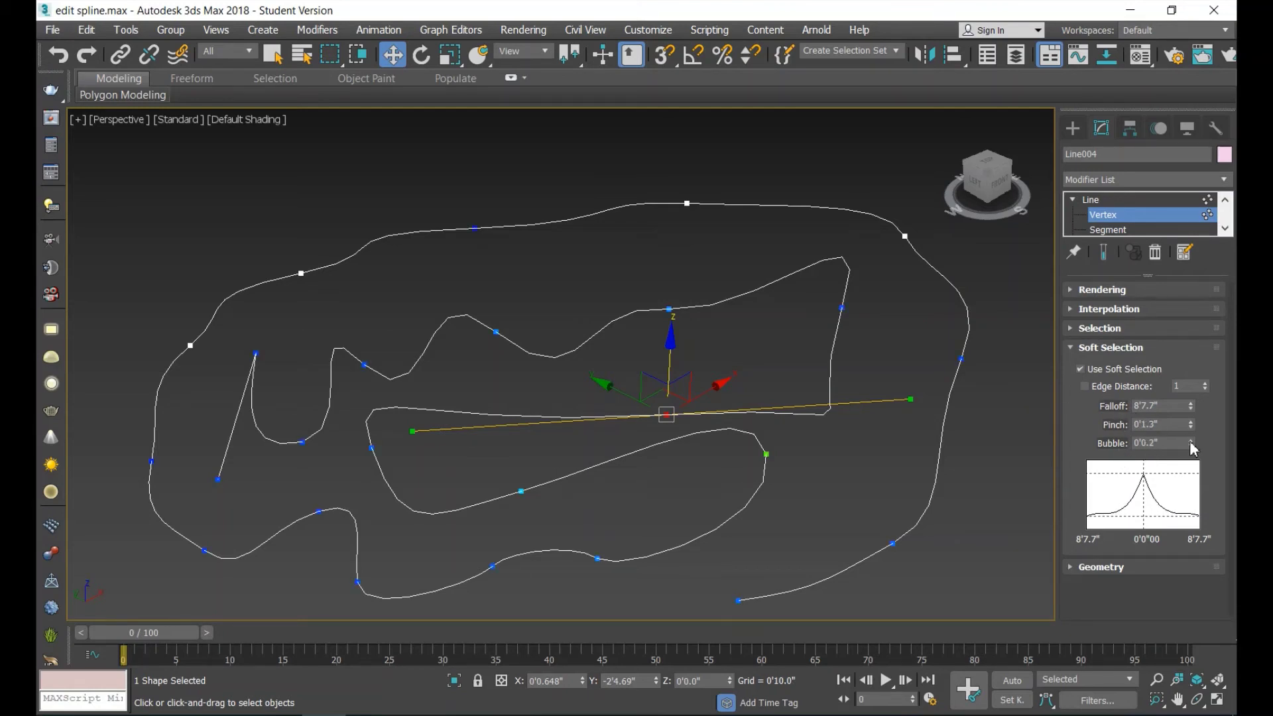
left_click(1191, 441)
left_click(1191, 442)
left_click(1192, 442)
left_click(1192, 441)
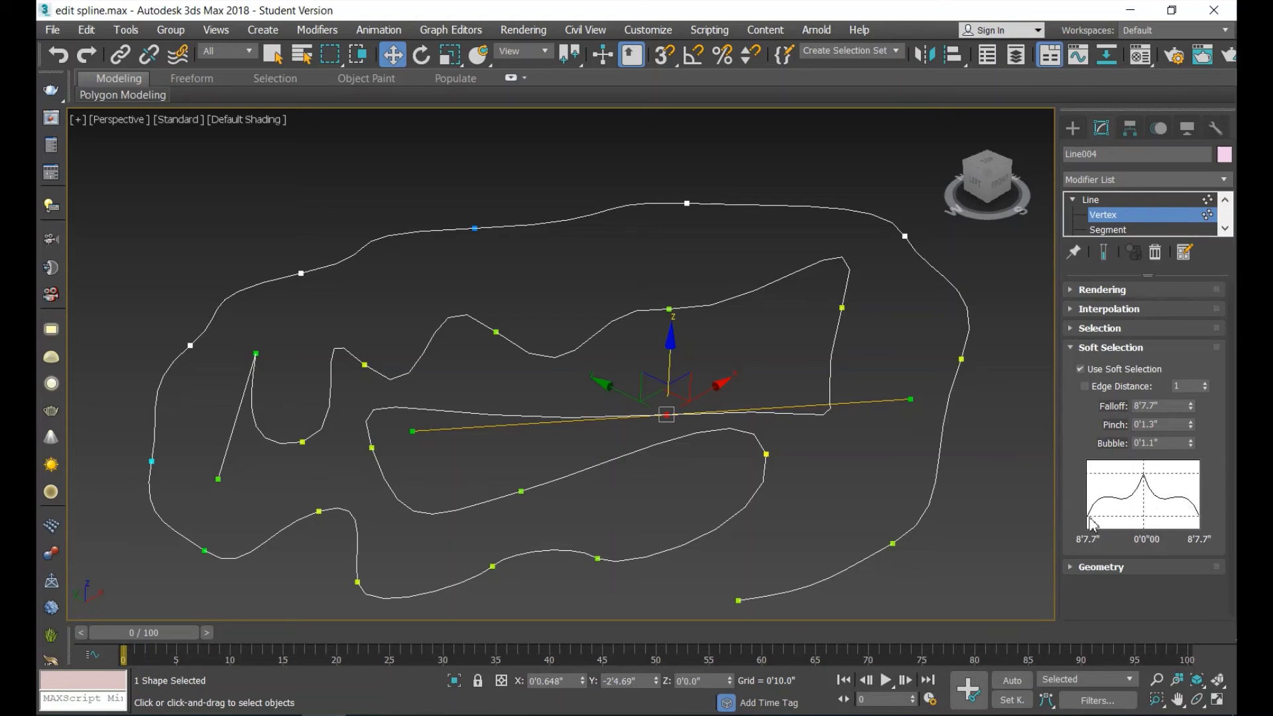
left_click_drag(672, 344, 677, 3)
Step: Switch to four viewports and raise the peak vertex higher in the Front view
key("alt+w")
middle_click_drag(828, 272, 835, 270)
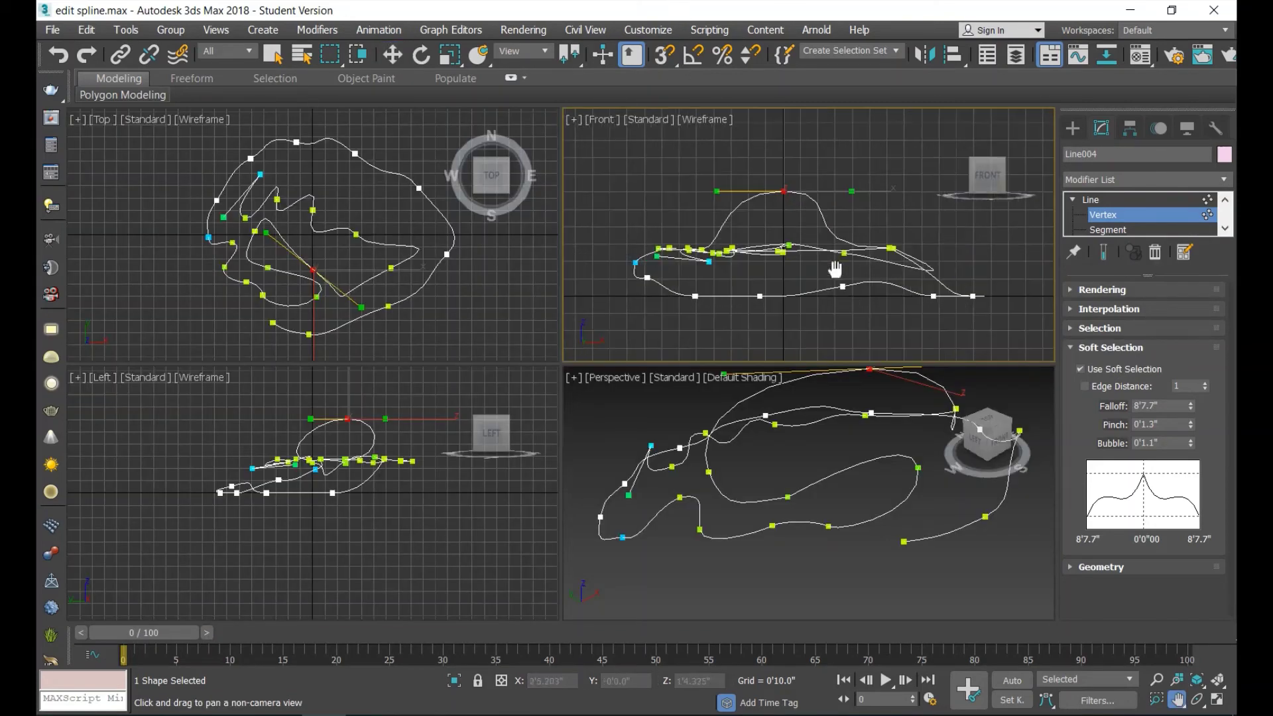
scroll(835, 269, "up", 2)
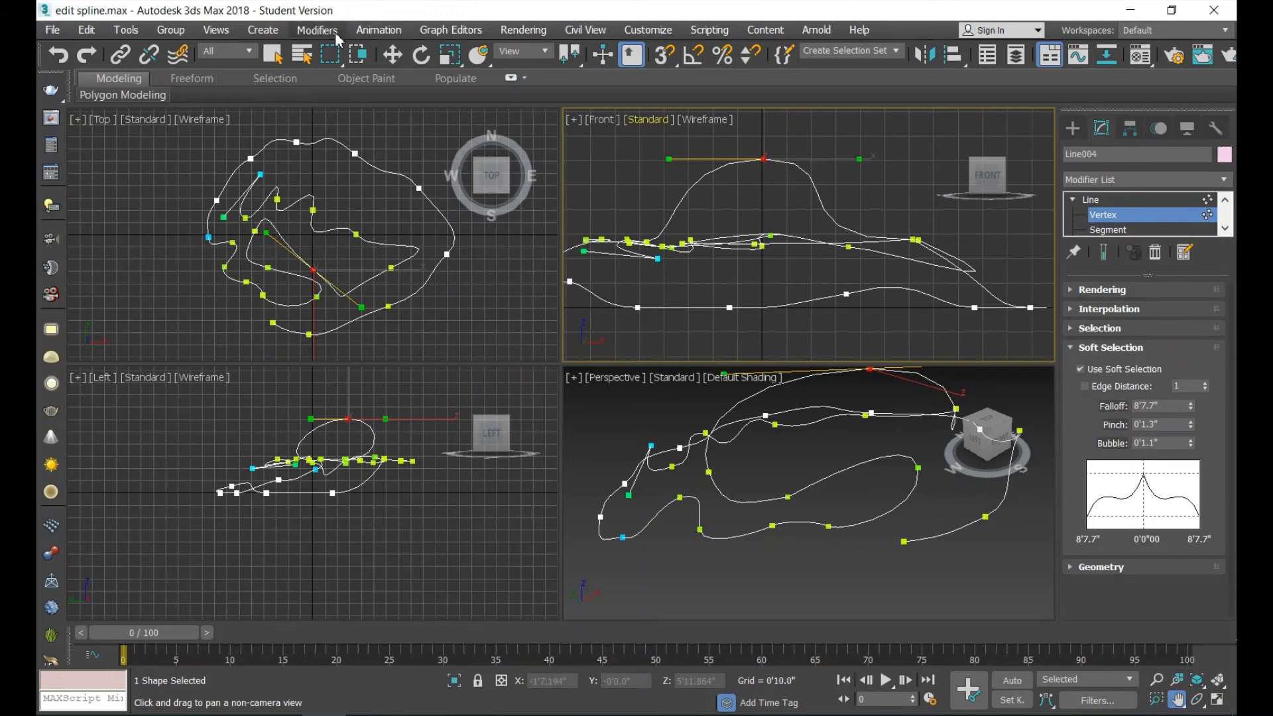
key("w")
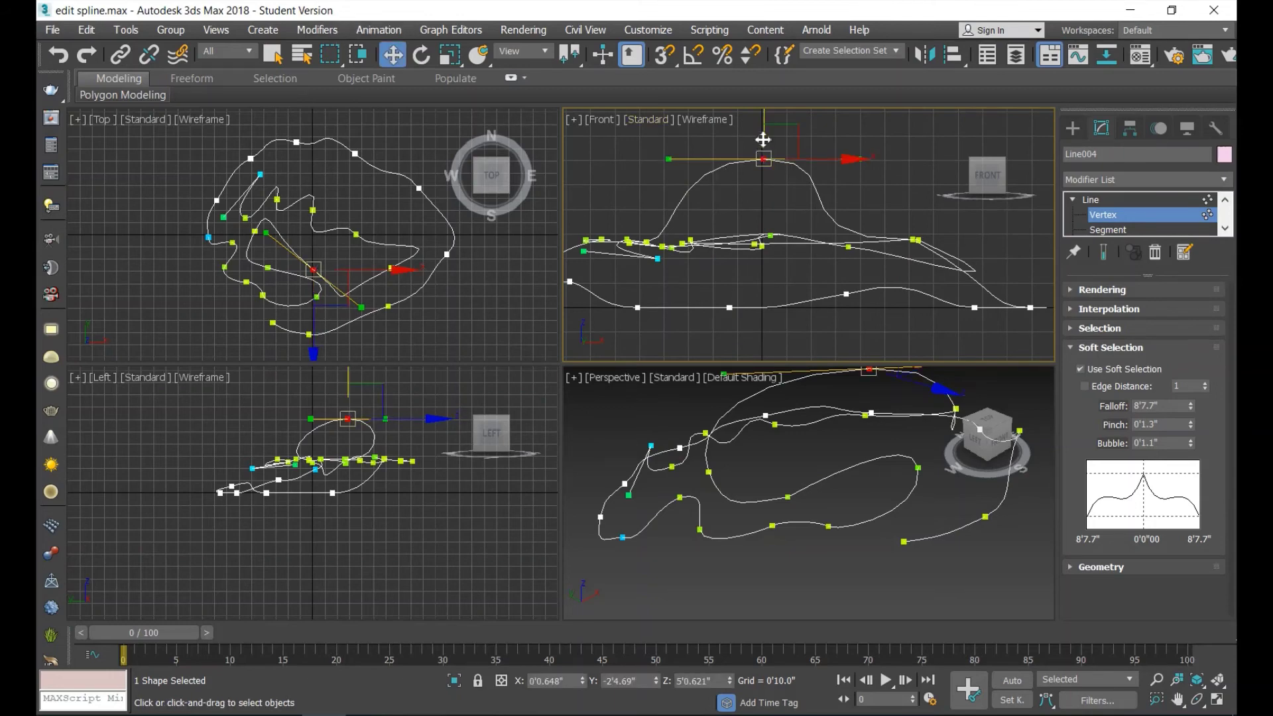
left_click_drag(763, 138, 758, 83)
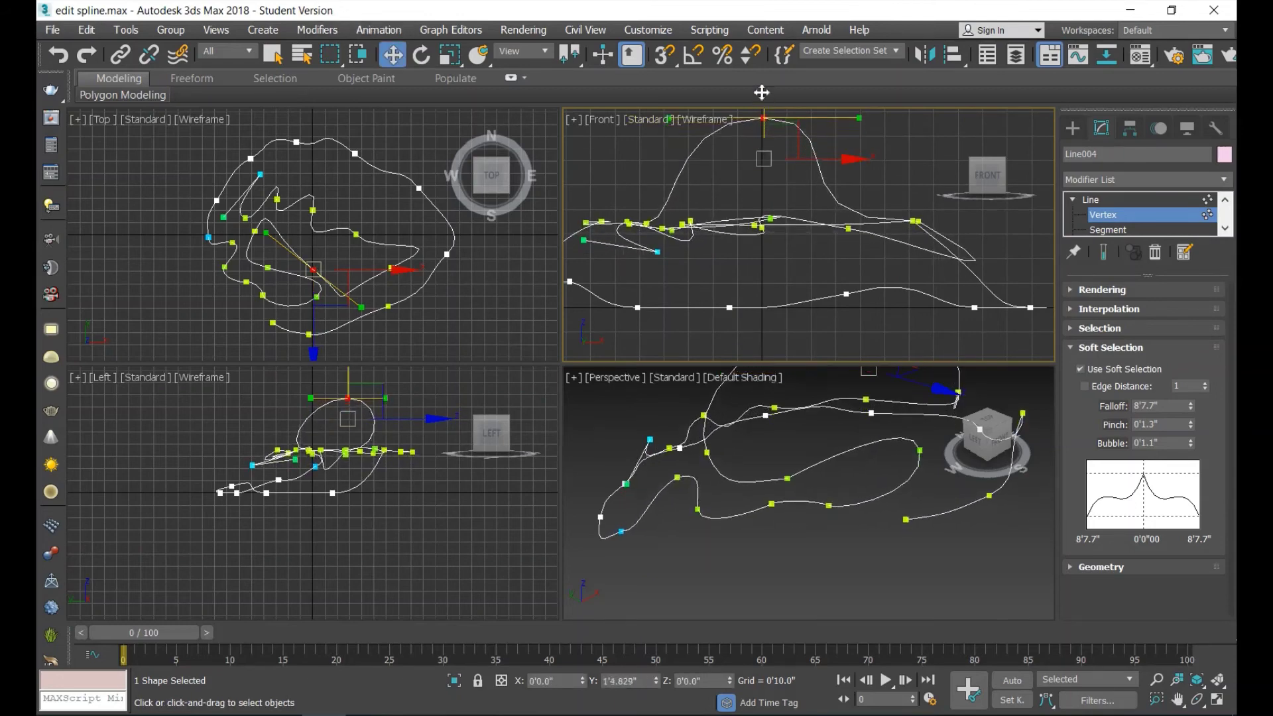
scroll(874, 197, "down", 2)
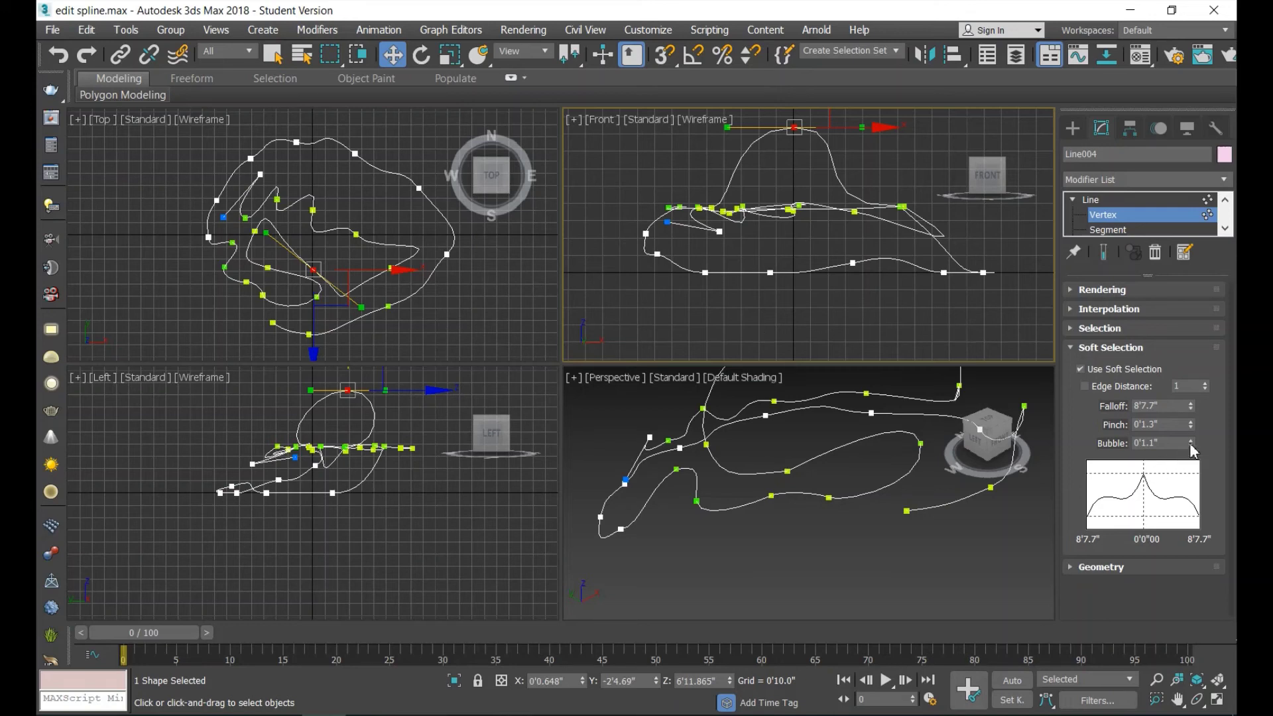
Step: Set Bubble to 0'0.8" and Pinch to -0'0.8"
left_click_drag(1190, 443, 1188, 462)
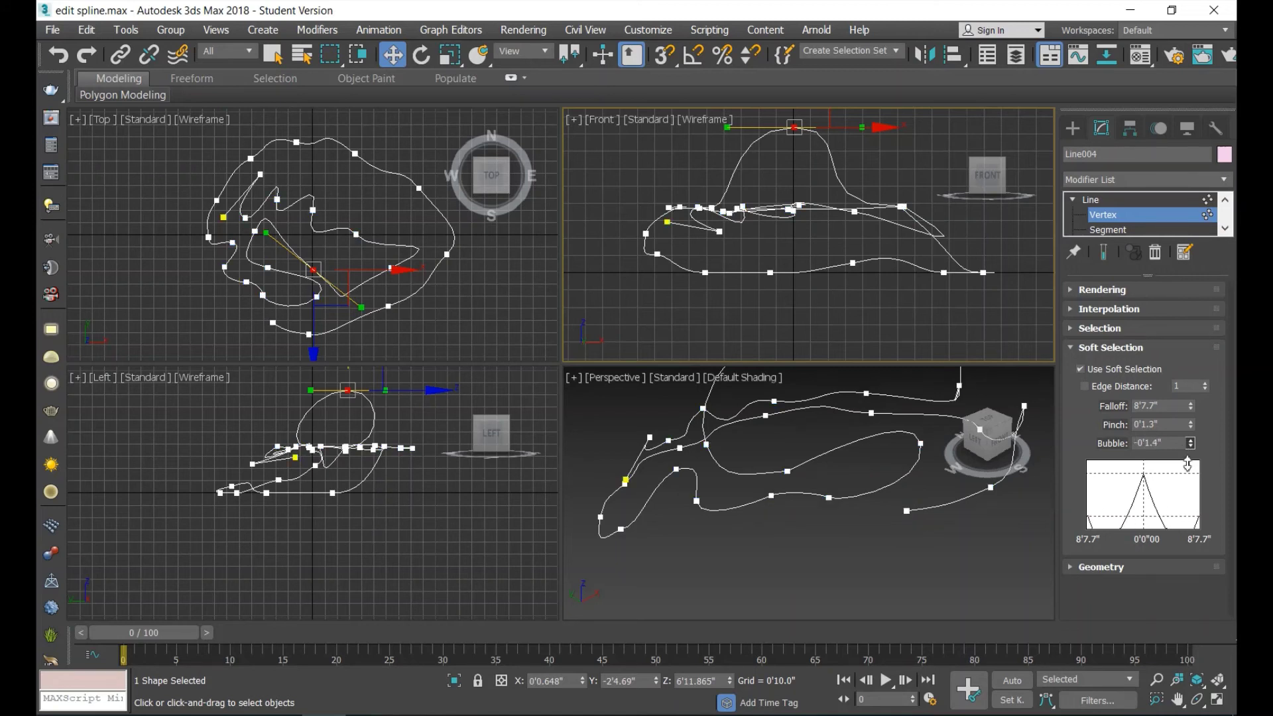
left_click_drag(1185, 464, 1183, 448)
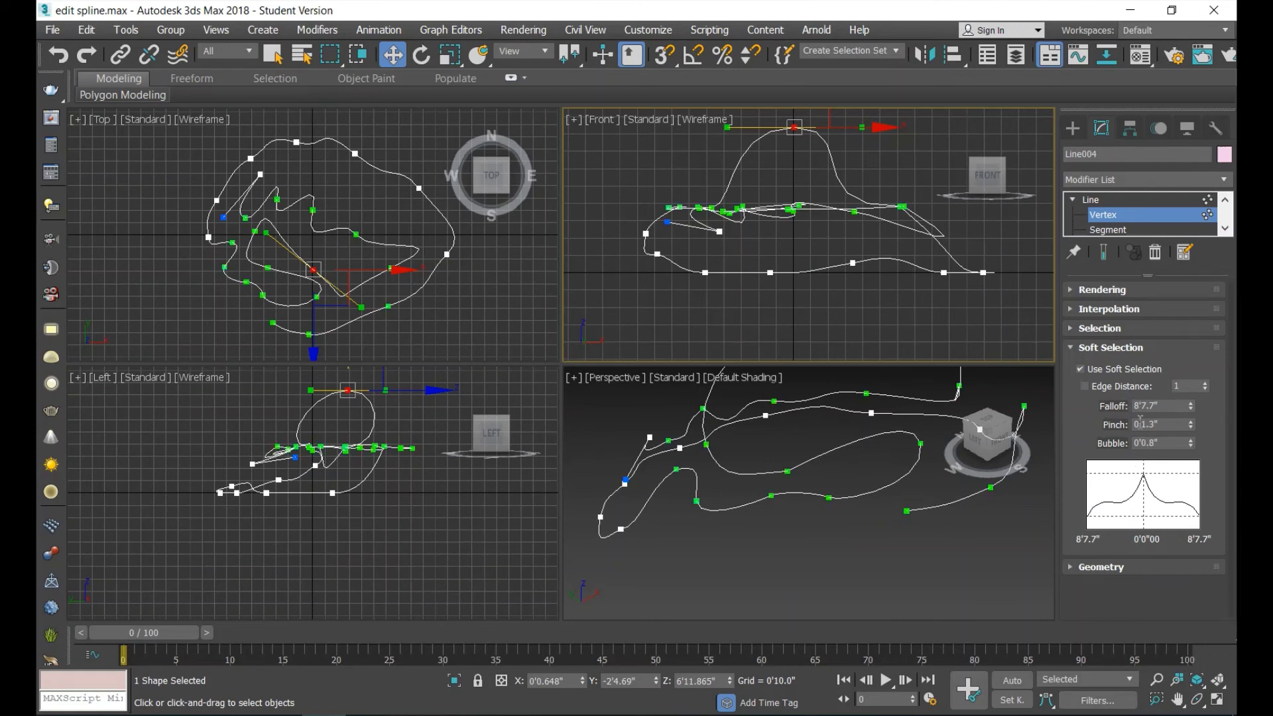
left_click_drag(1192, 425, 1191, 435)
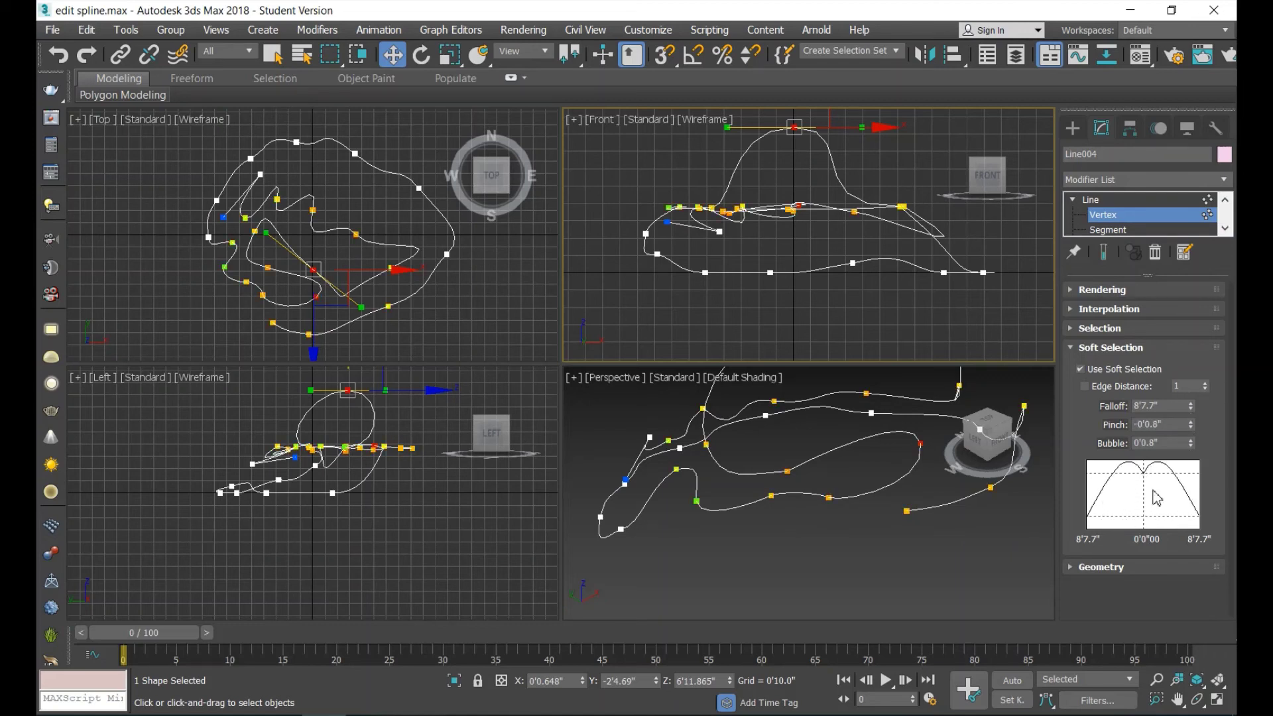
scroll(831, 155, "down", 2)
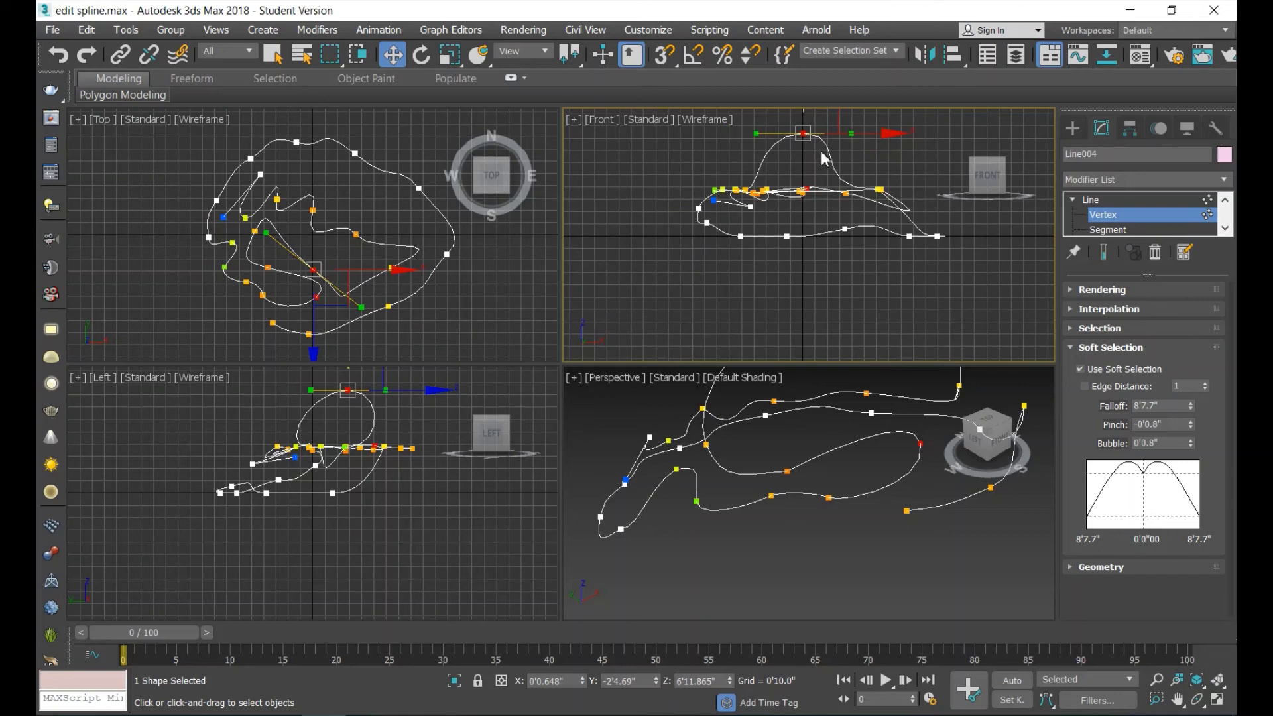
Step: Pan the Front view, raise the peak vertex further, and clear the vertex selection
left_click(1178, 700)
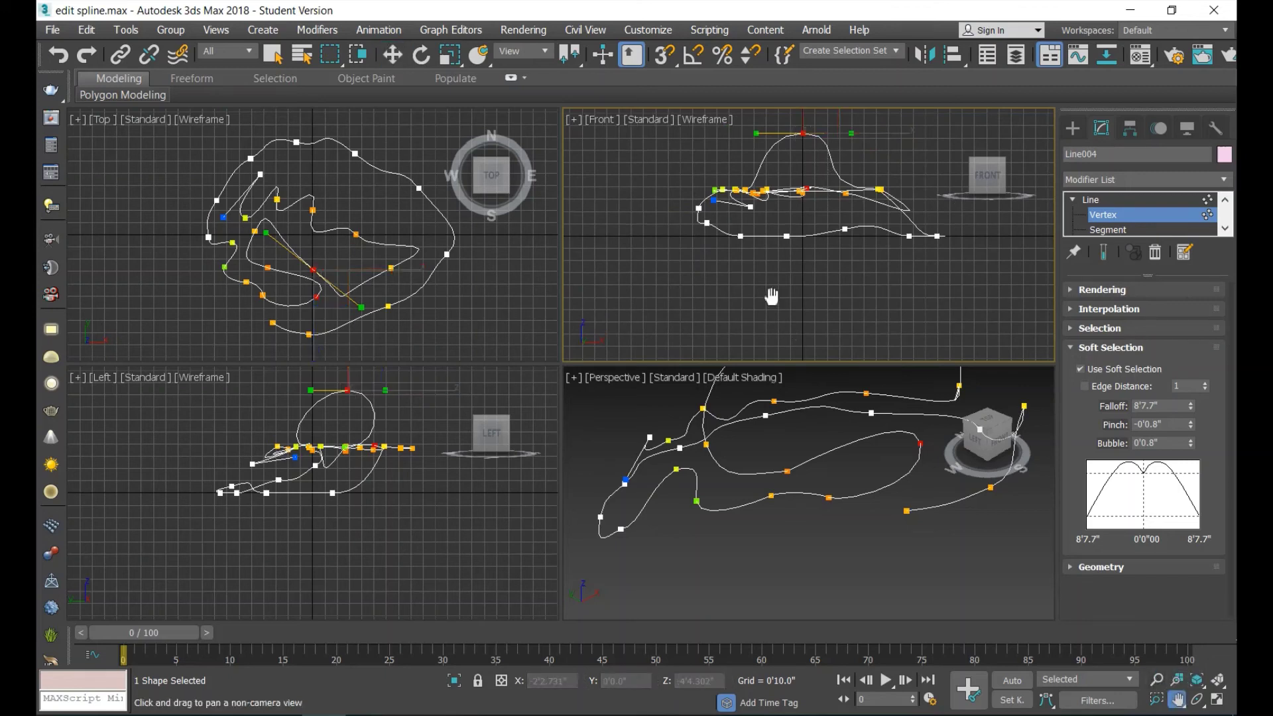
left_click_drag(804, 208, 773, 289)
right_click(816, 178)
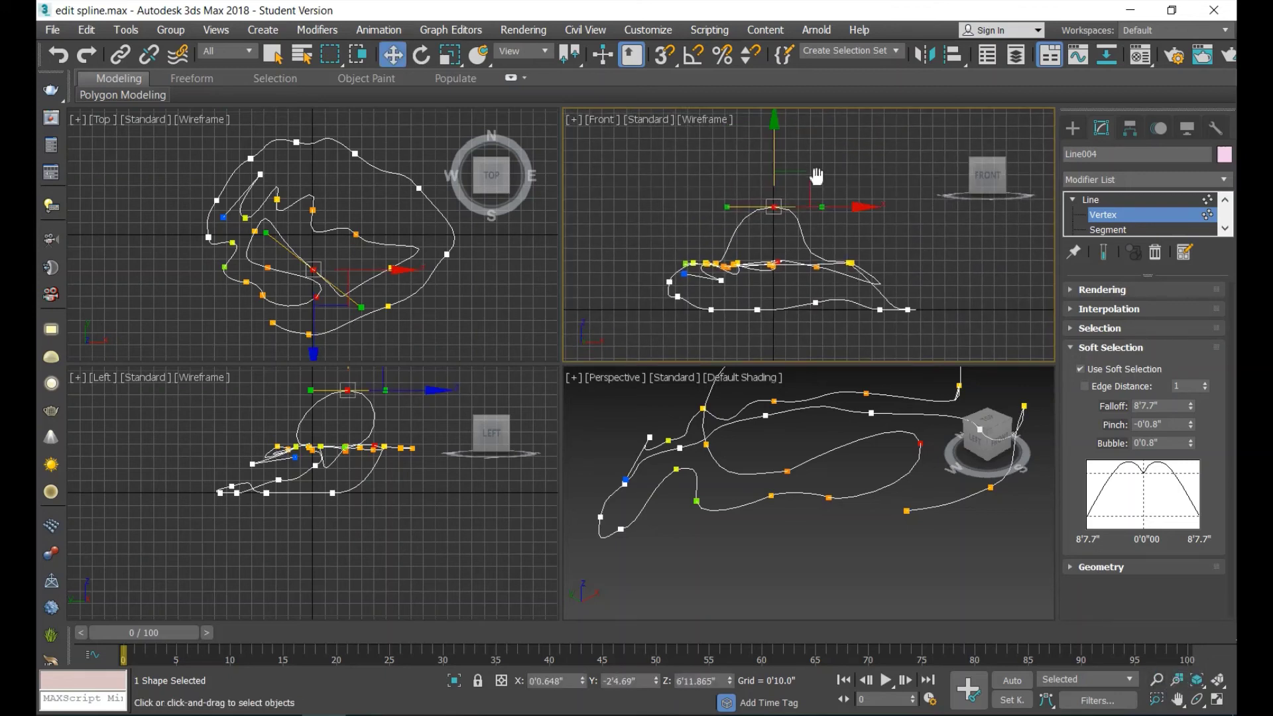
mouse_move(774, 152)
left_mouse_down()
mouse_move(769, 120)
mouse_move(759, 250)
mouse_move(759, 147)
left_mouse_up()
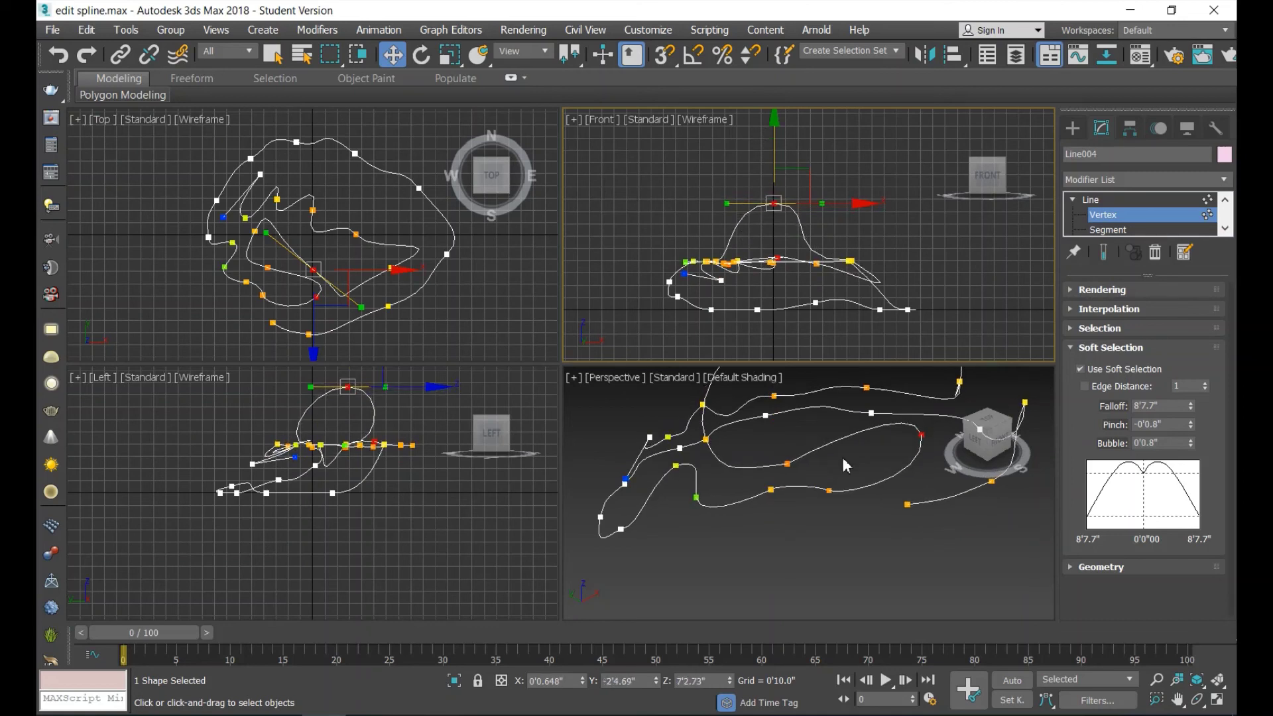
left_click(870, 530)
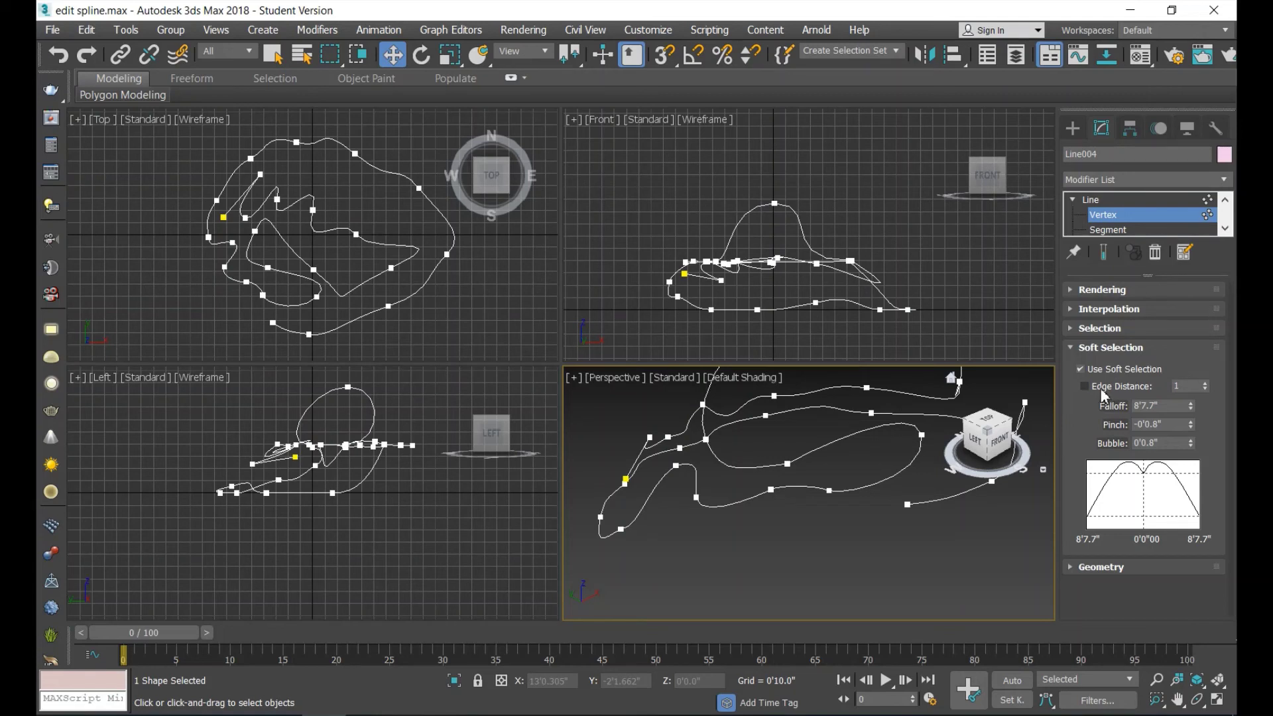
Step: Select an upper spline vertex, set Edge Distance to 999, and lift it along Z
mouse_move(985, 435)
left_click_drag(1205, 386, 1207, 361)
right_click(1206, 386)
left_click(766, 416)
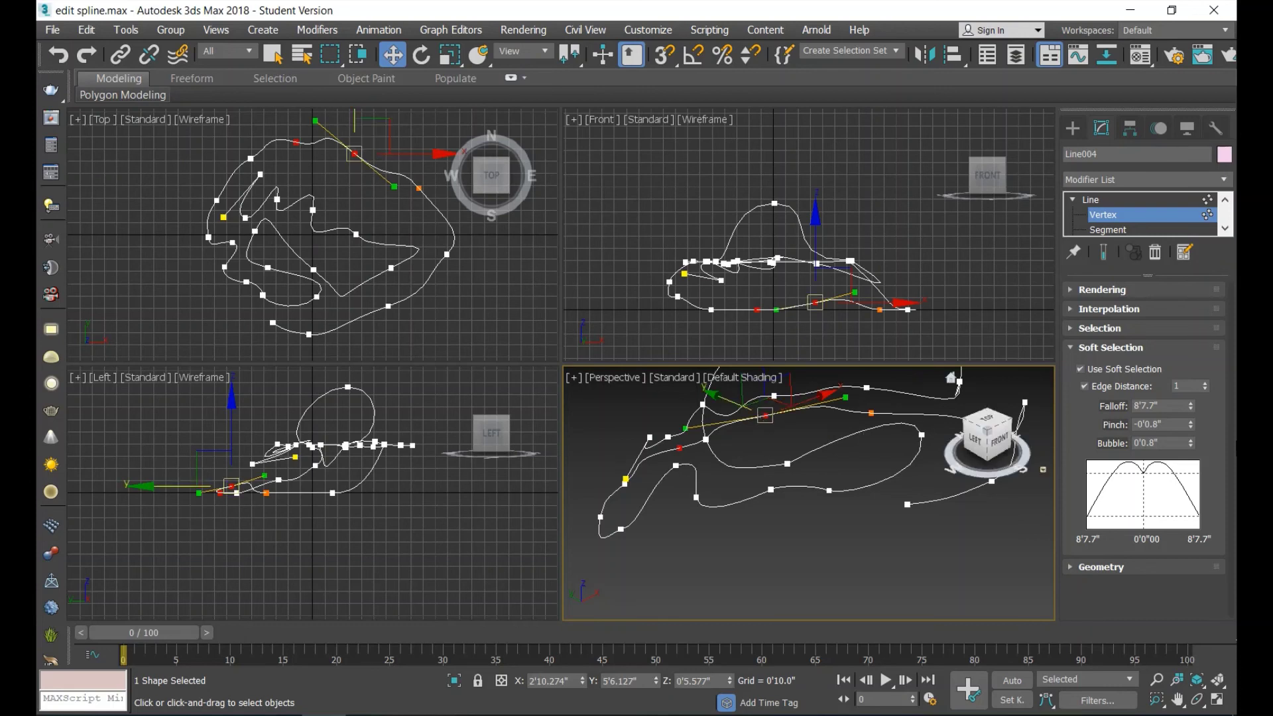
left_click_drag(1207, 383, 1197, 15)
left_click_drag(1197, 14, 1229, 619)
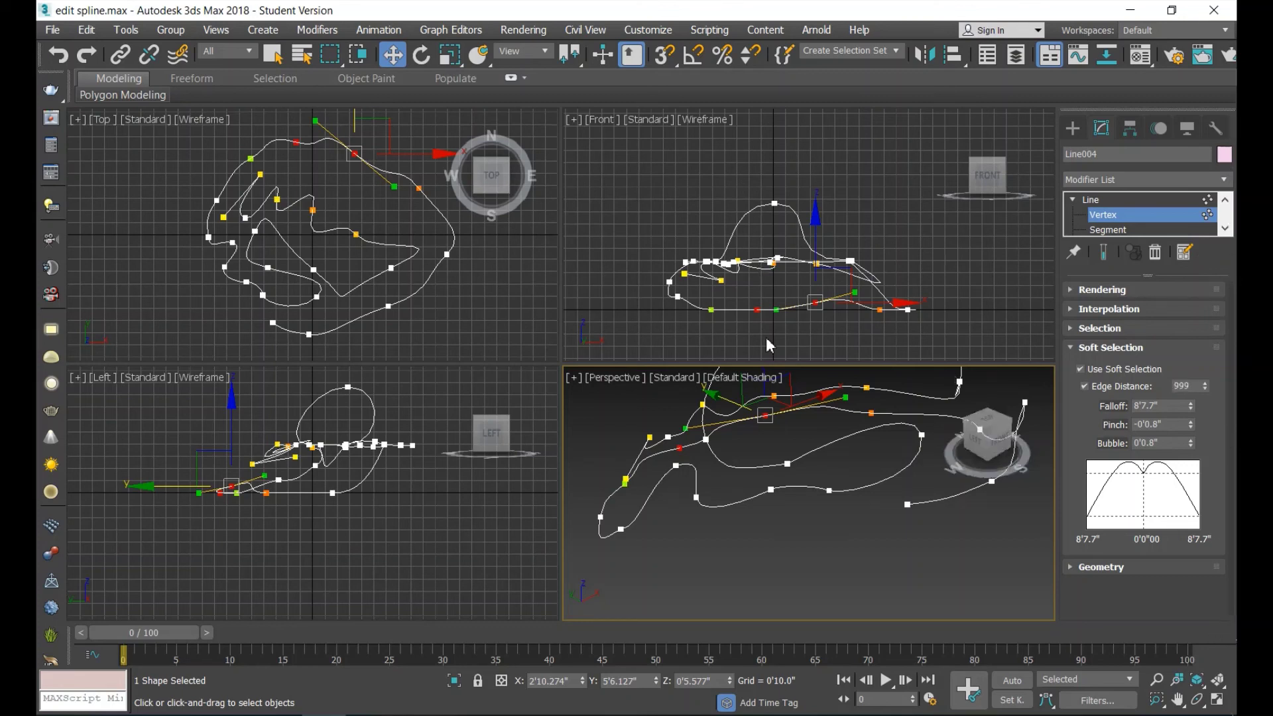
middle_click_drag(796, 451, 803, 504)
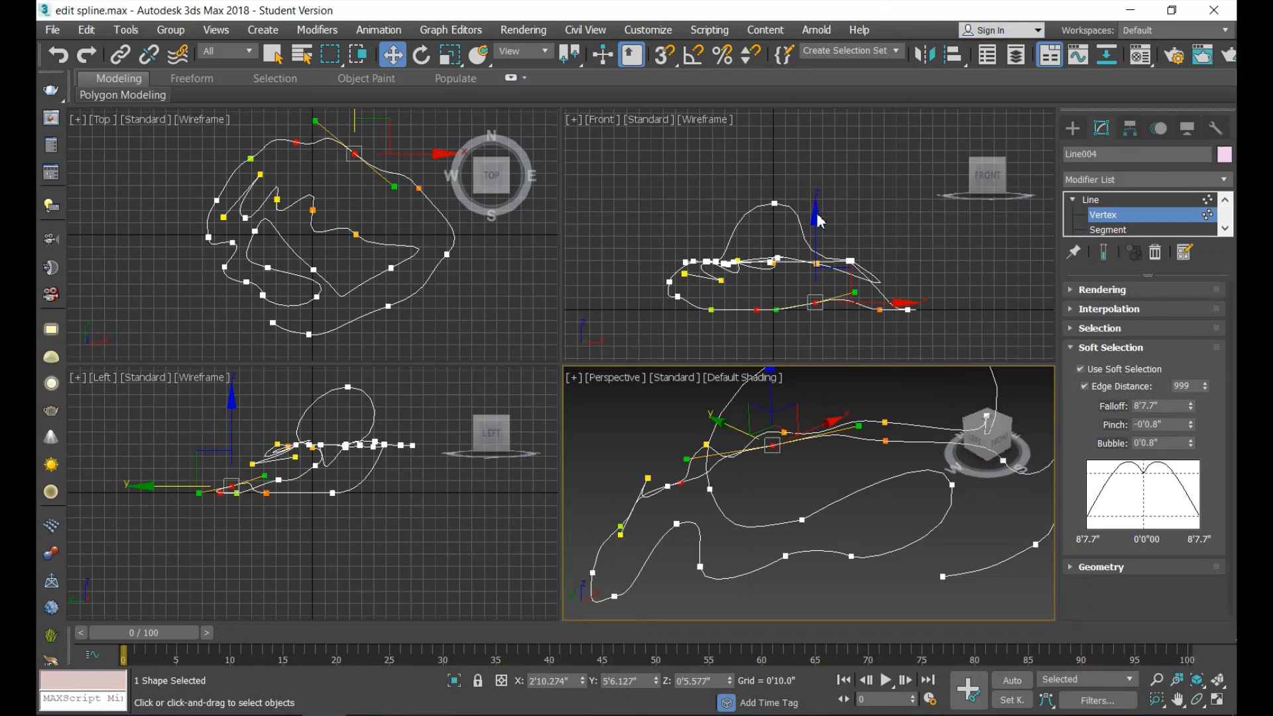
mouse_move(773, 392)
left_mouse_down()
mouse_move(773, 367)
mouse_move(801, 475)
mouse_move(792, 390)
left_mouse_up()
Step: Deselect the vertices and expand Line004's Geometry rollout to show Weld, Connect, Insert and Fillet
left_click(878, 584)
scroll(858, 490, "down", 5)
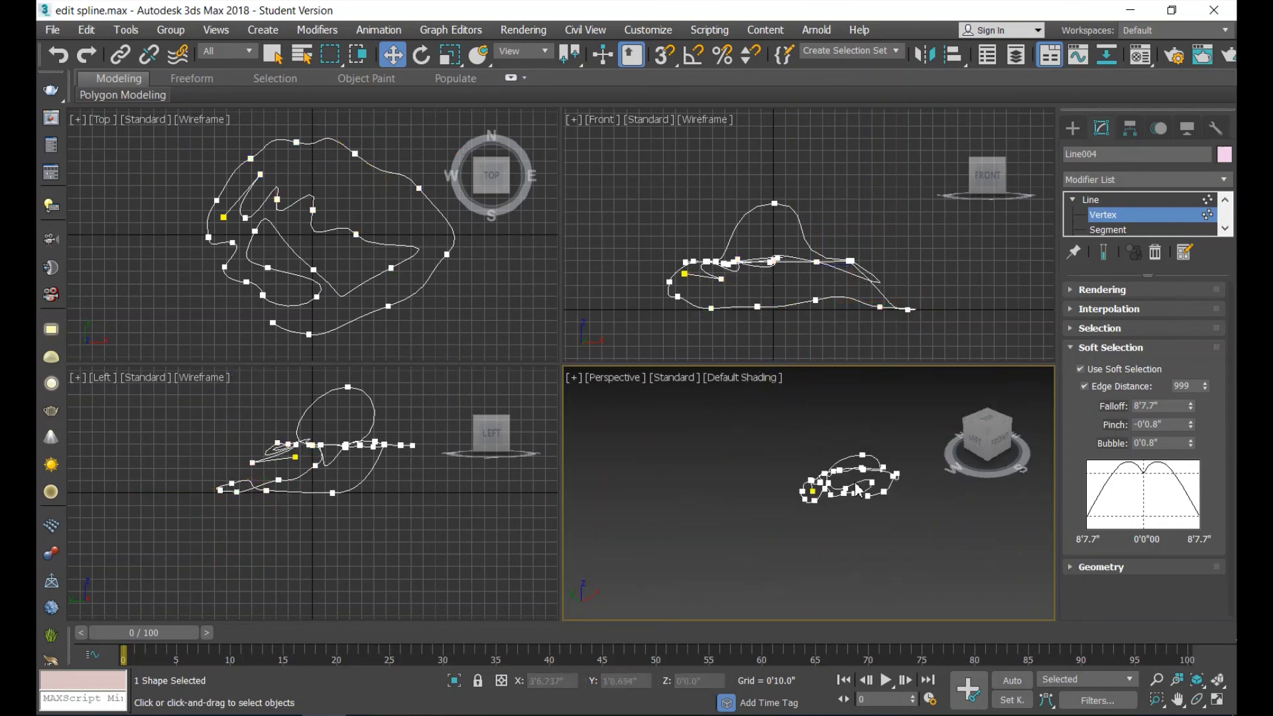
scroll(893, 471, "up", 5)
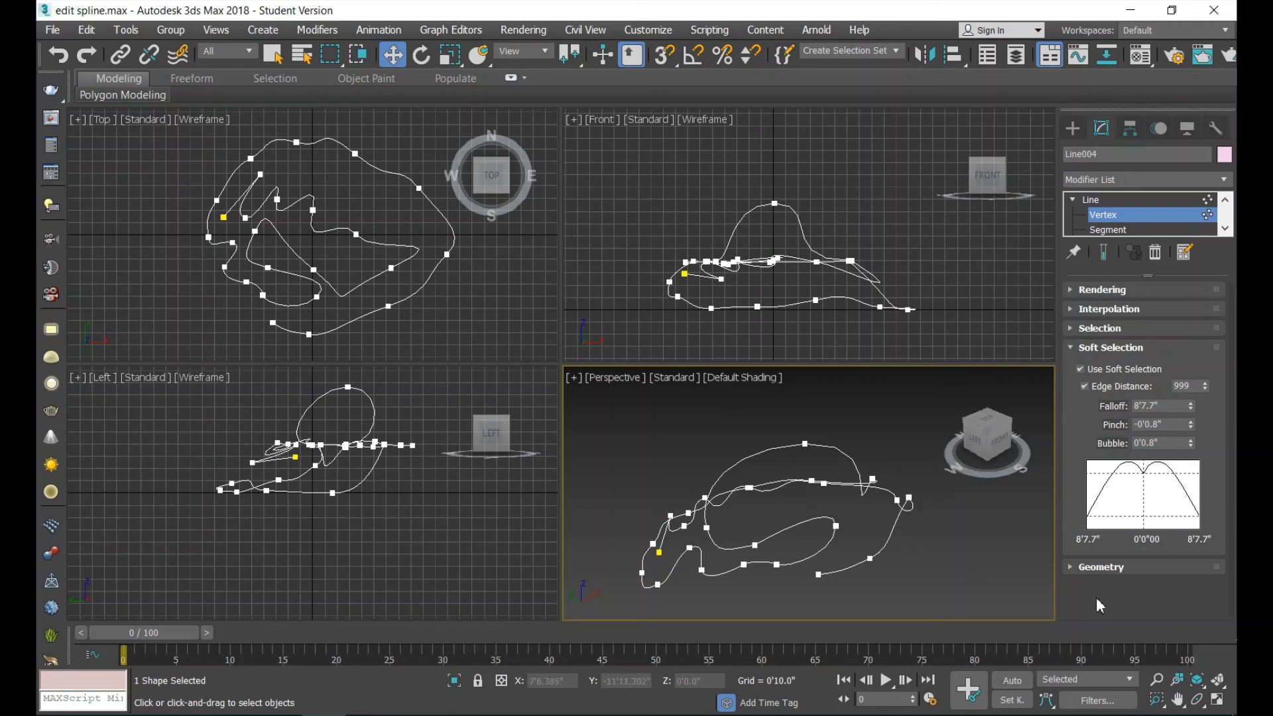
left_click(1079, 567)
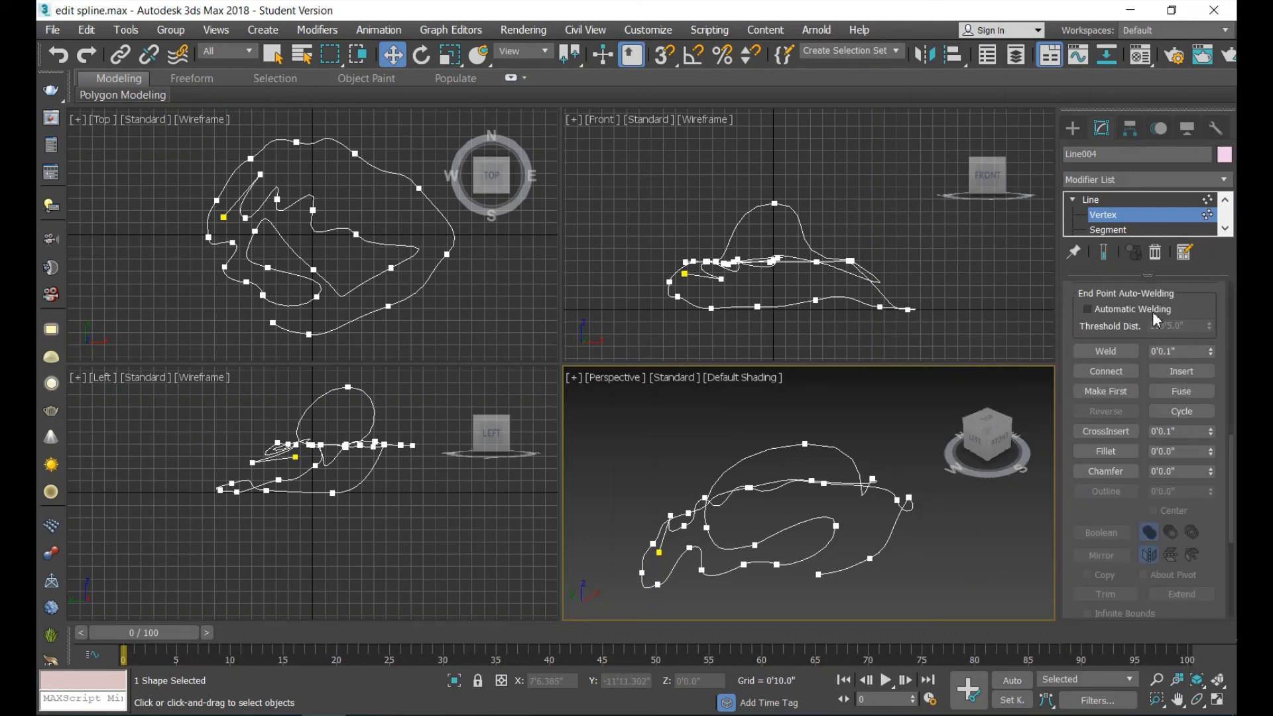